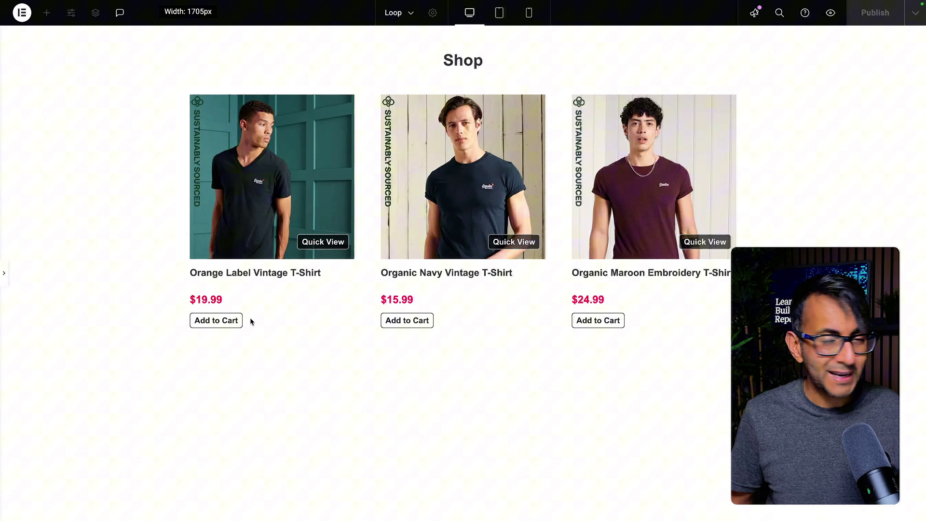
# - Preview and close the Quick View popups for the Orange Label, Organic Navy and maroon T-shirts
pyautogui.click(331, 246)
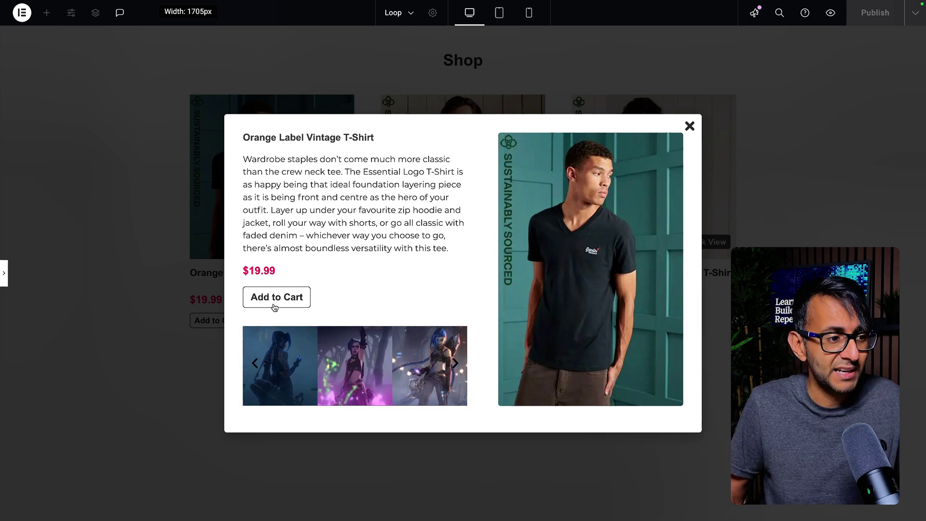
pyautogui.click(690, 126)
pyautogui.click(509, 243)
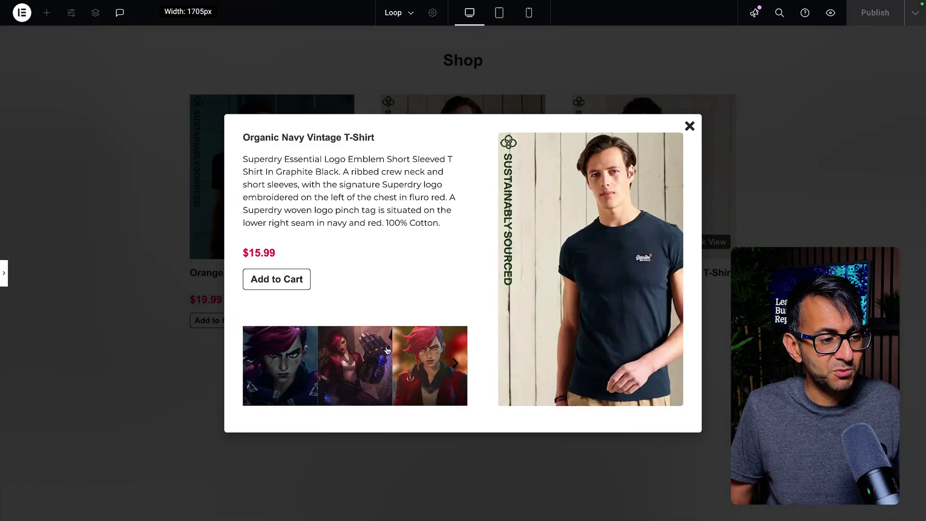
pyautogui.click(689, 127)
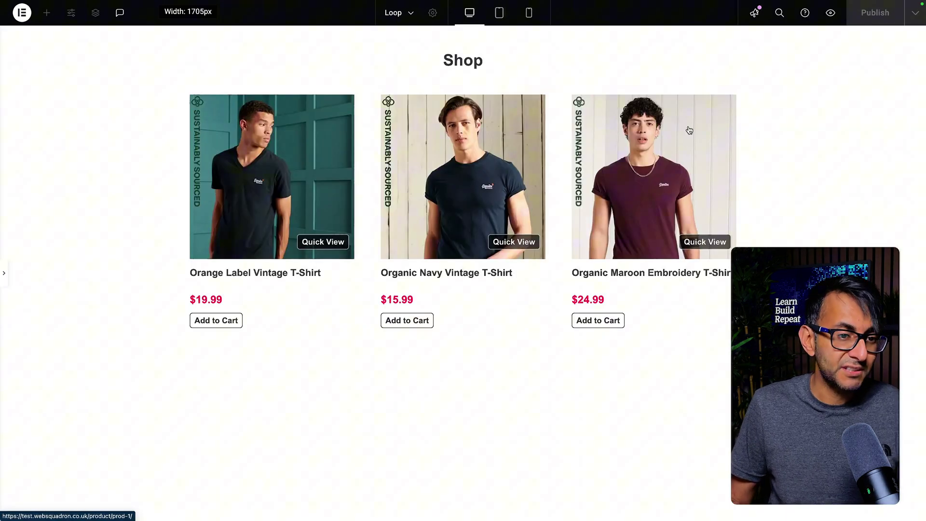
pyautogui.click(712, 243)
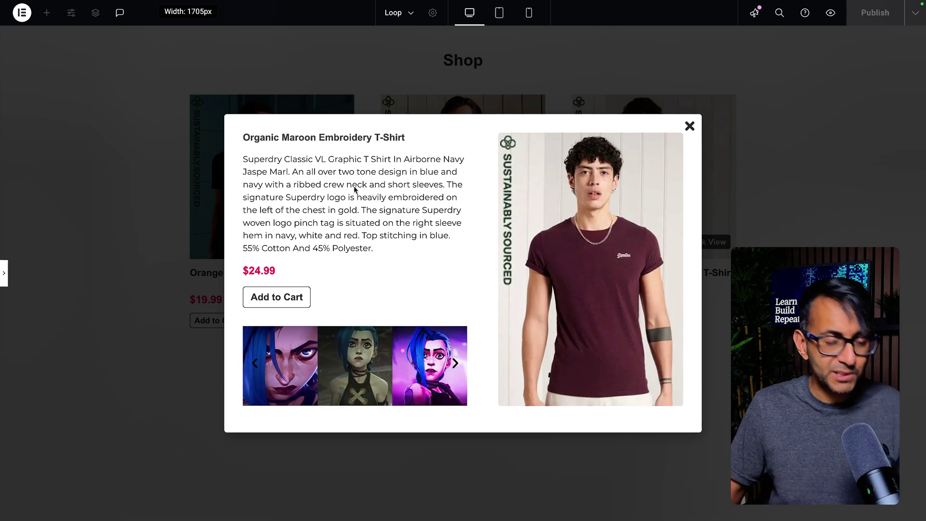
pyautogui.click(689, 128)
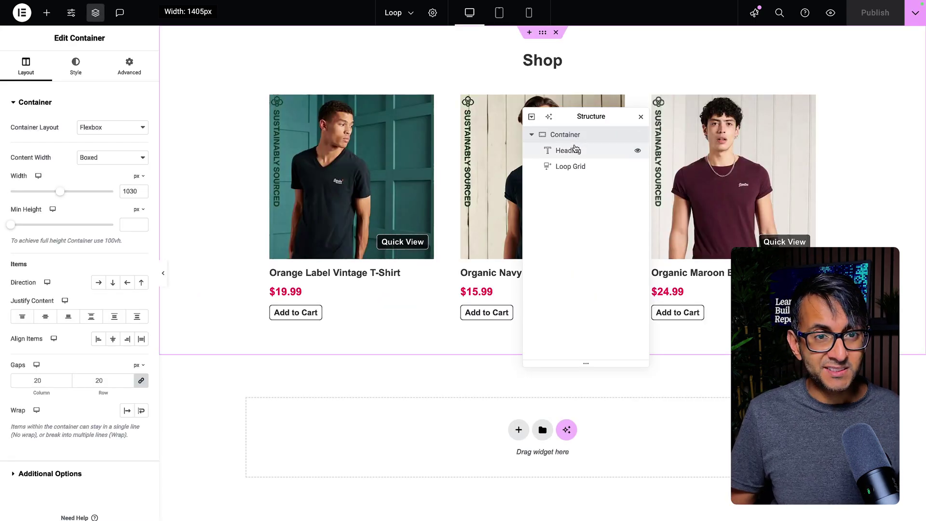
# - Select the Loop Grid and confirm its query source is Products
pyautogui.click(576, 168)
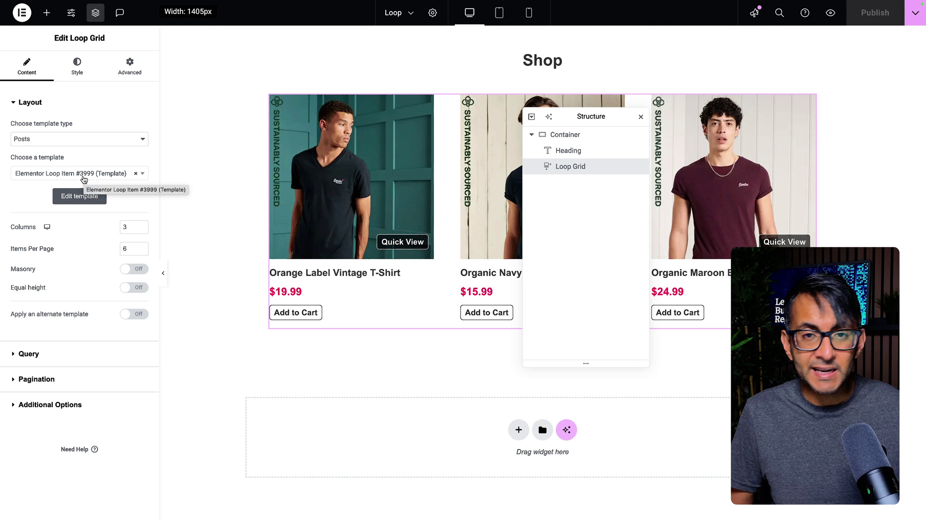
pyautogui.click(68, 355)
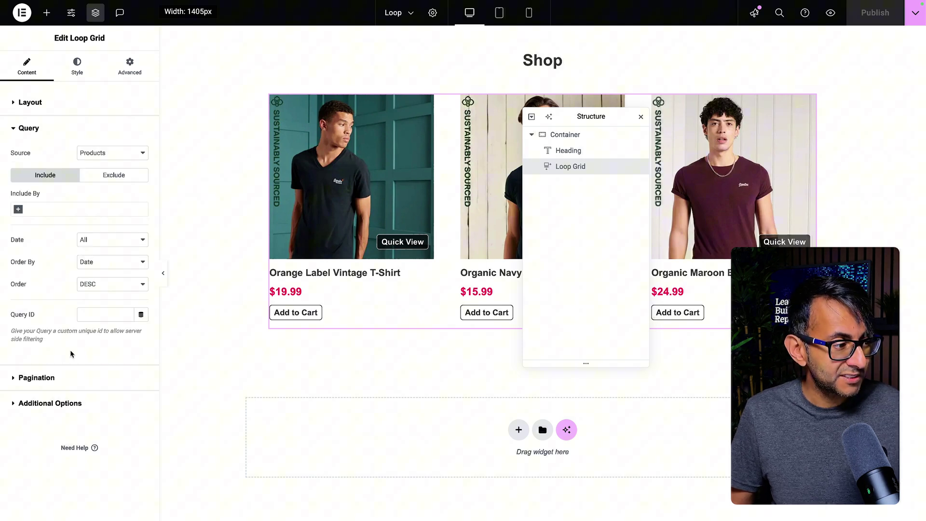
pyautogui.click(128, 156)
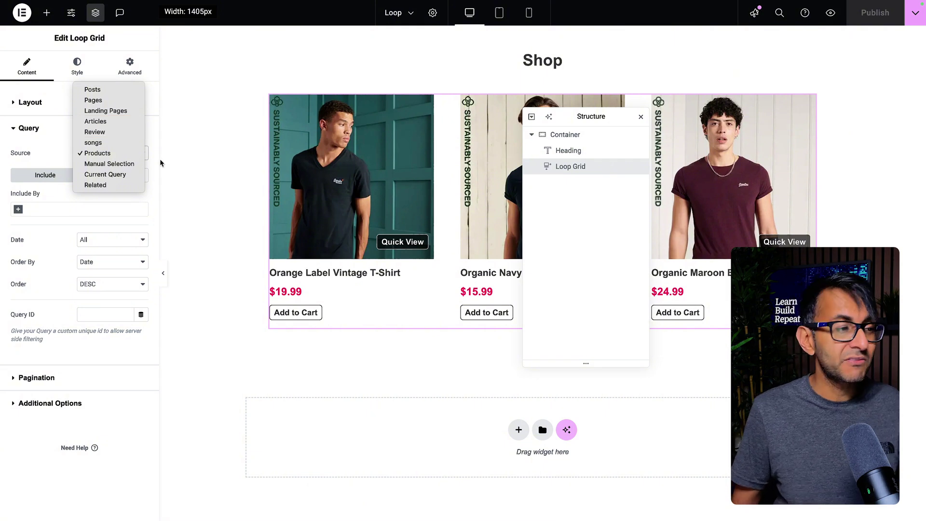
pyautogui.click(184, 166)
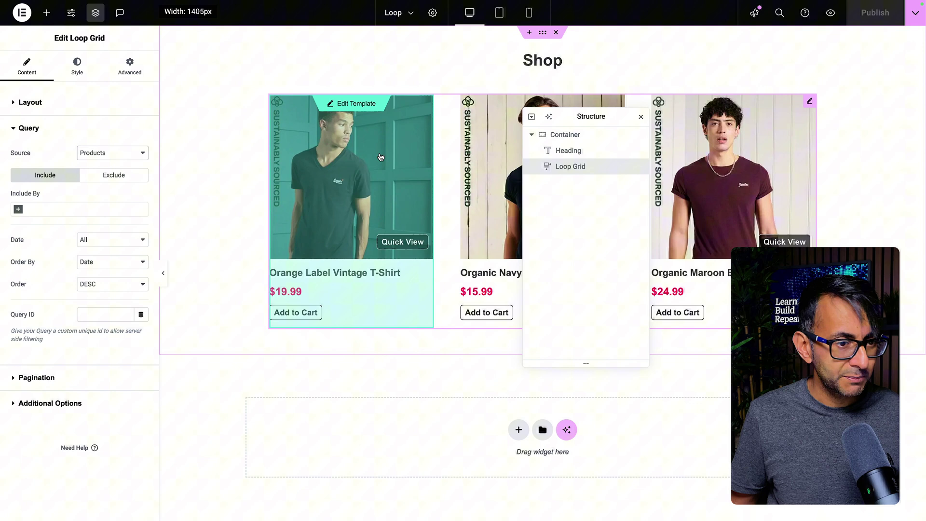
# - Open the product card's loop template and set the image to the Featured Image dynamic tag
pyautogui.click(369, 104)
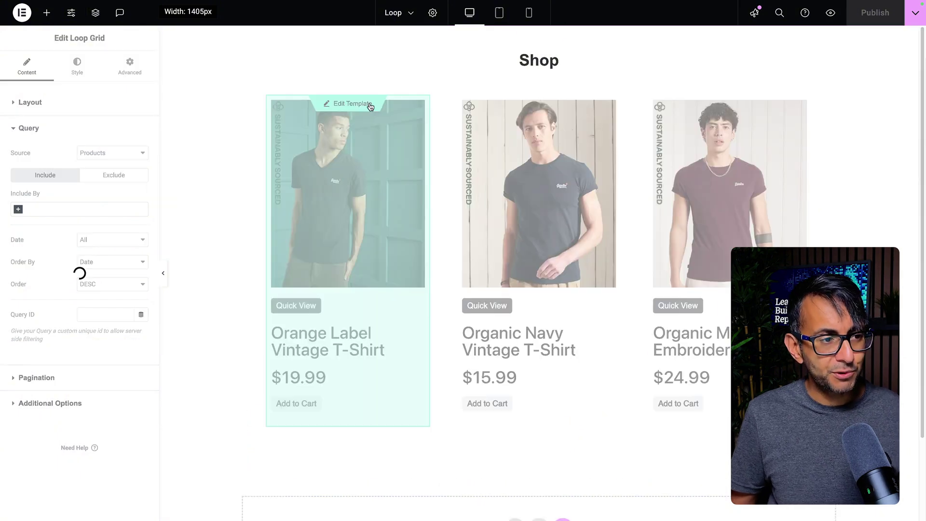
pyautogui.click(536, 139)
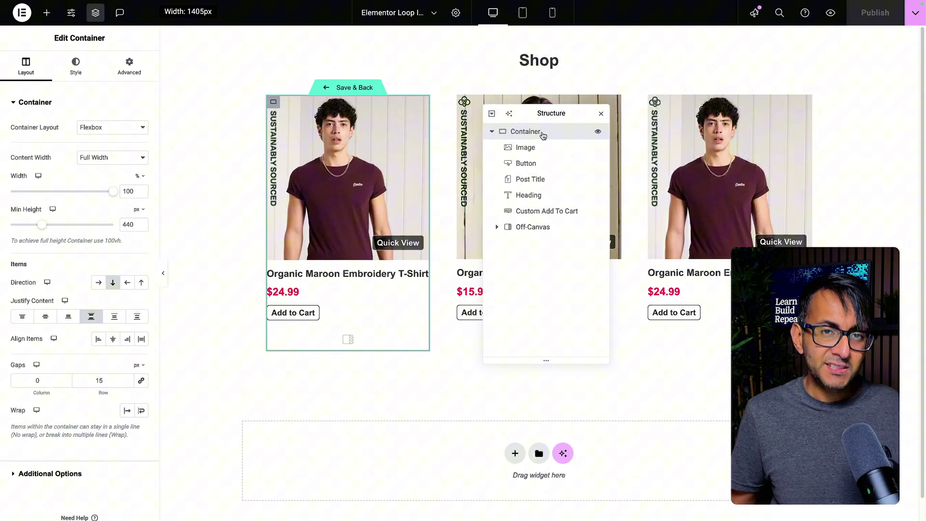
pyautogui.click(538, 147)
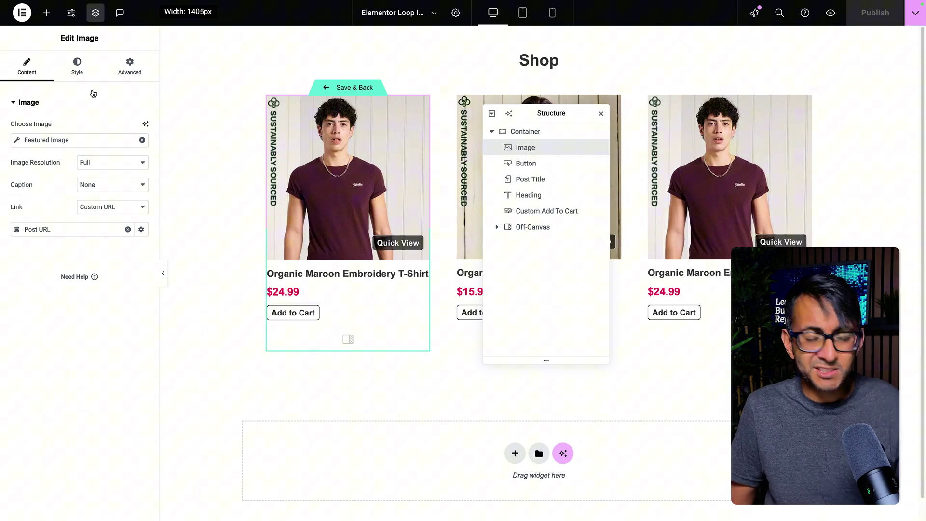
pyautogui.click(76, 70)
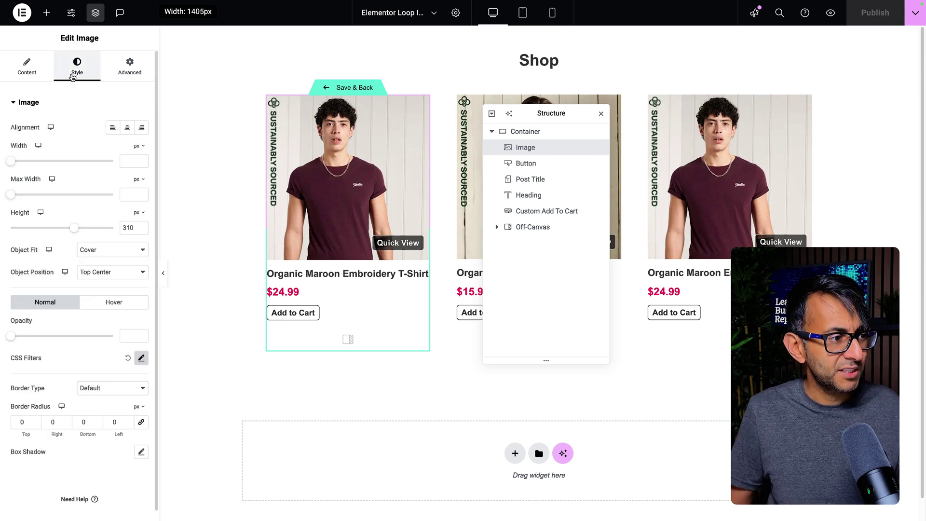
pyautogui.click(28, 67)
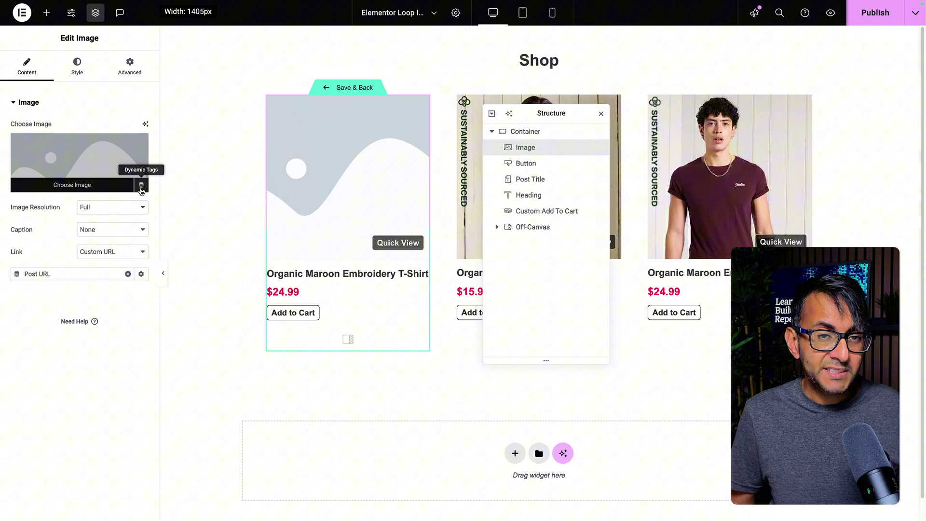
pyautogui.click(143, 189)
pyautogui.click(42, 218)
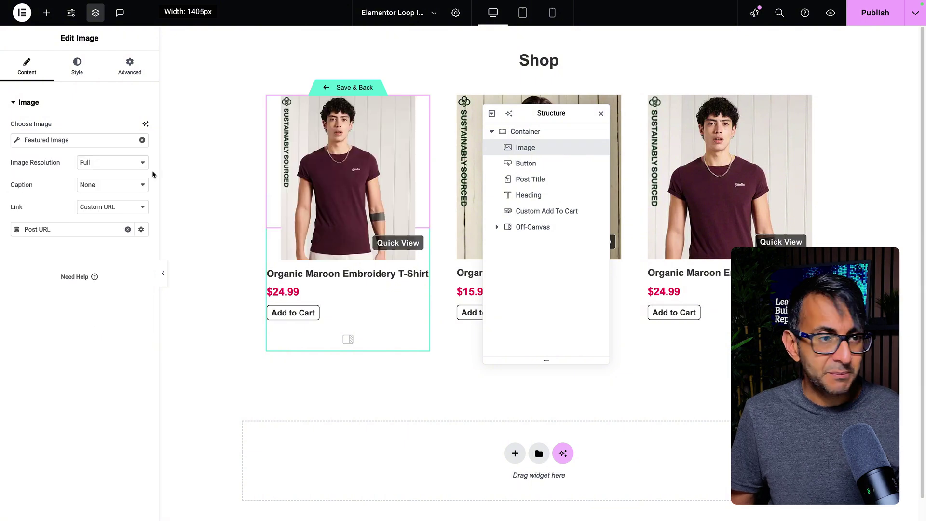
# - Try an ACF Image Field as the image source, then revert to Featured Image
pyautogui.click(142, 141)
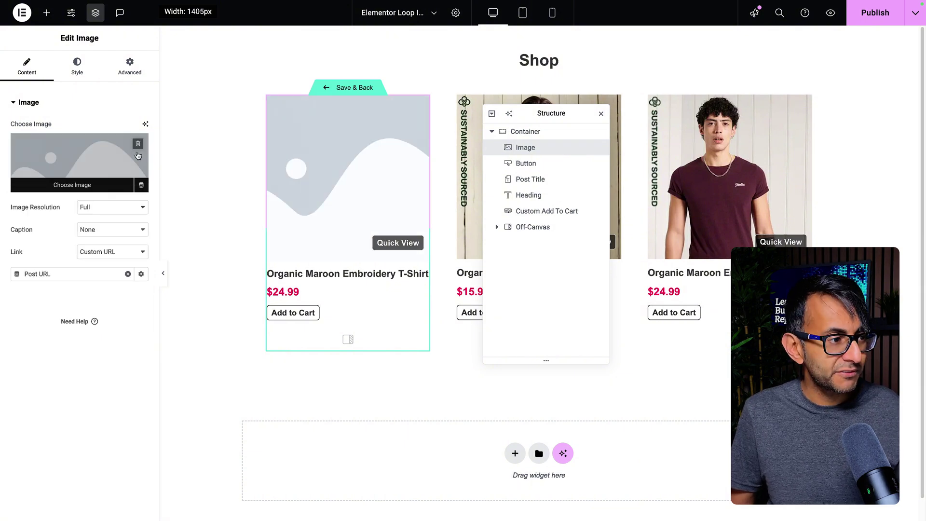
pyautogui.click(141, 188)
pyautogui.scroll(-1, 73, 309)
pyautogui.click(57, 349)
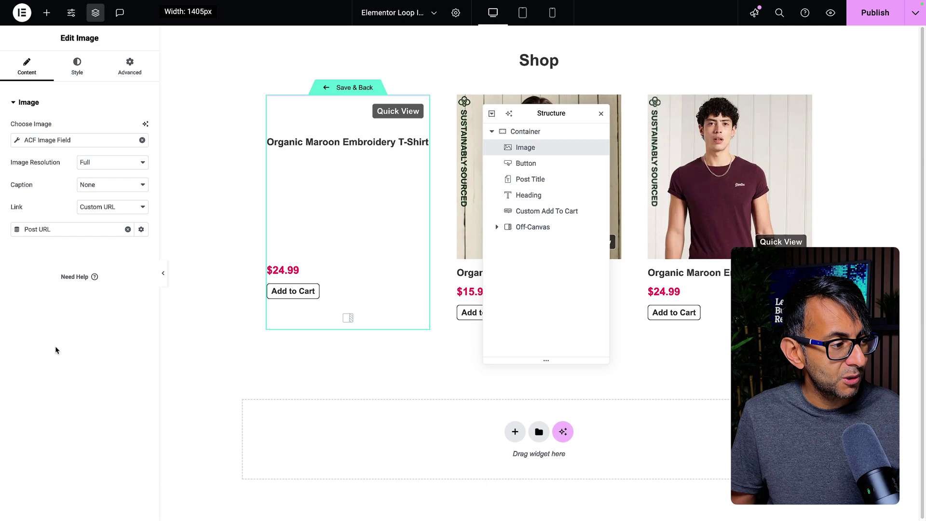
pyautogui.click(17, 140)
pyautogui.click(99, 189)
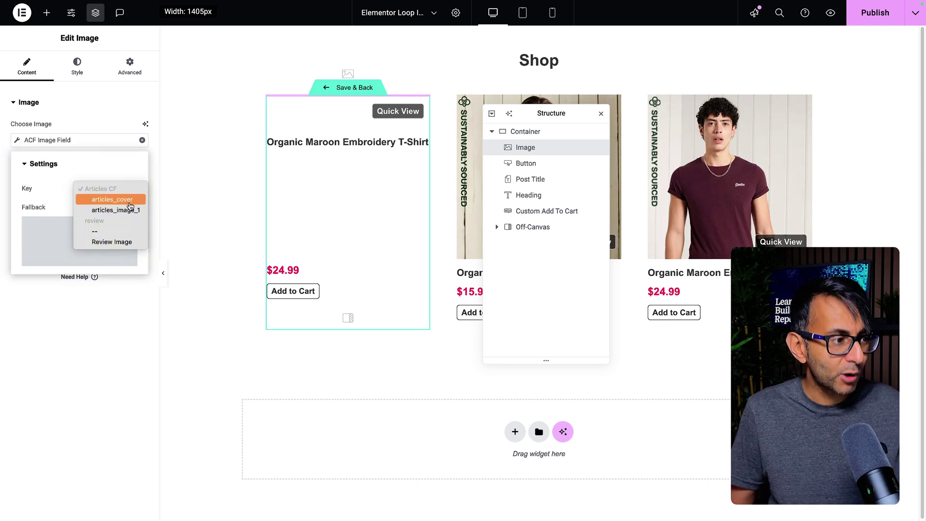
pyautogui.click(139, 146)
pyautogui.click(142, 141)
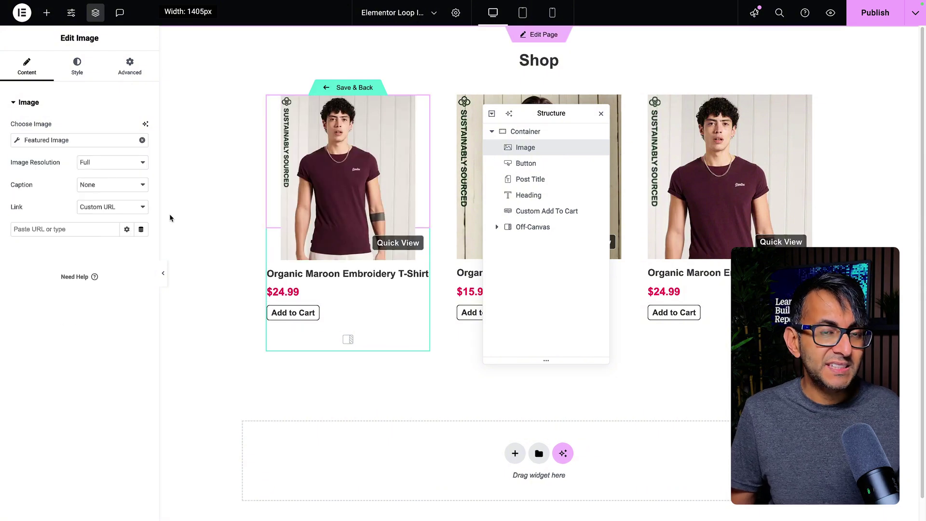
# - Link the product image to the Post URL and publish the loop template
pyautogui.click(141, 230)
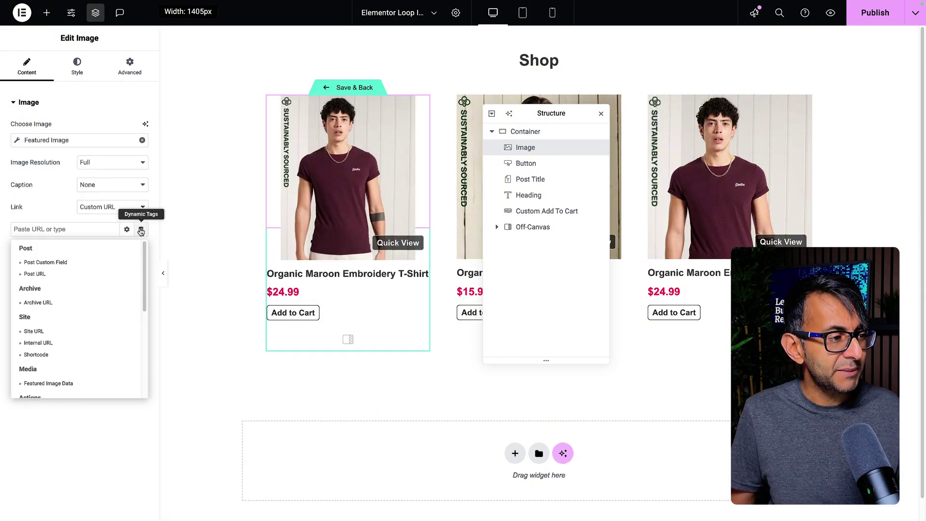
pyautogui.click(70, 274)
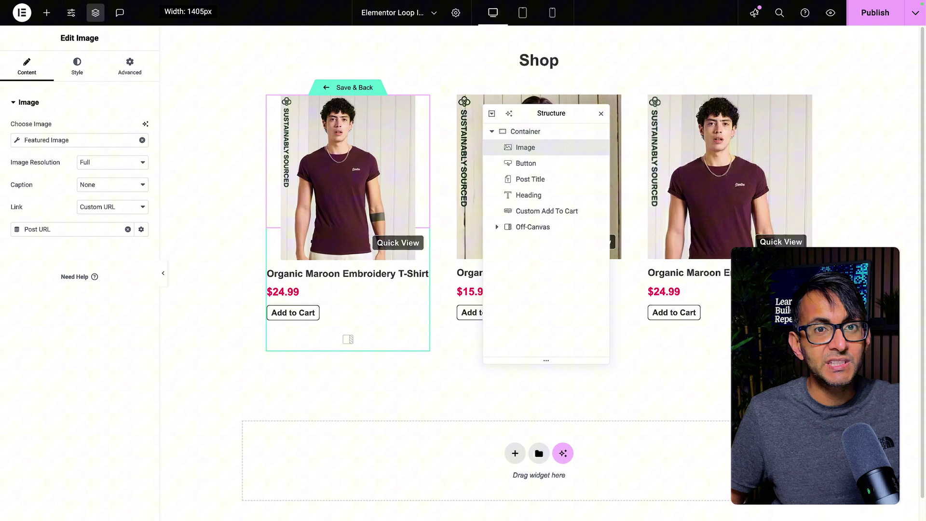
pyautogui.click(879, 16)
pyautogui.click(530, 178)
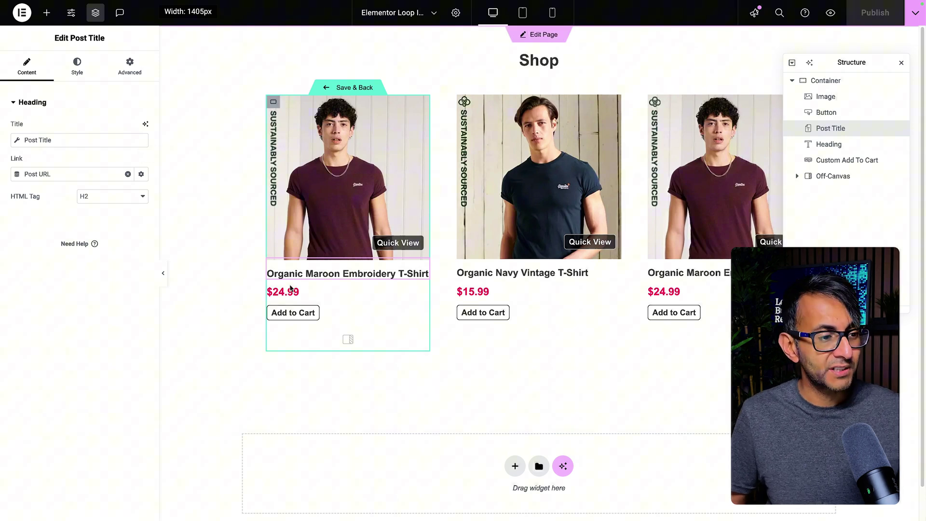
# - Inspect the card's $24.99 price heading, Add to Cart element and Quick View button settings
pyautogui.click(305, 292)
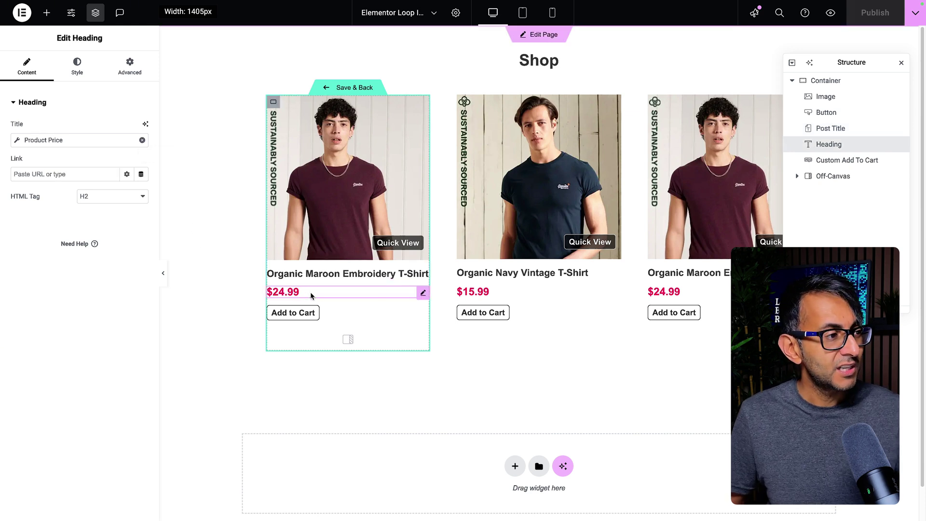
pyautogui.click(352, 314)
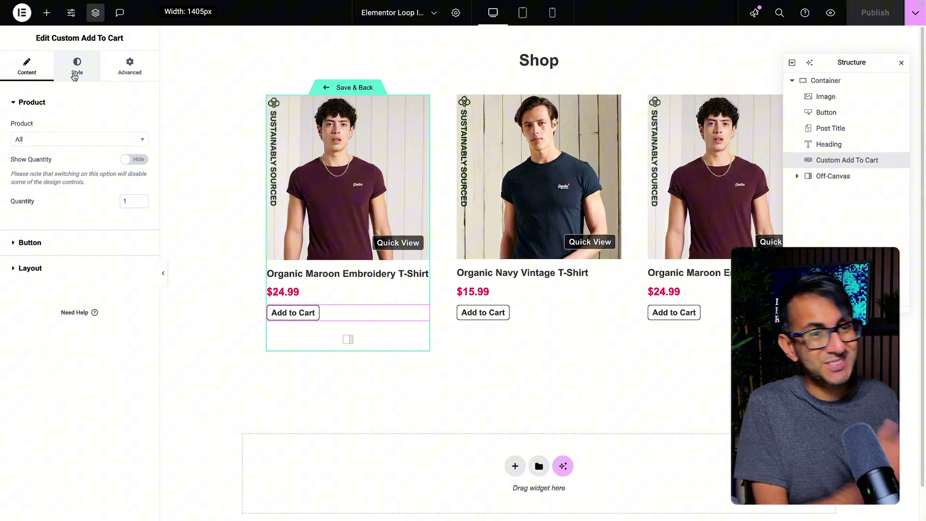
pyautogui.click(403, 243)
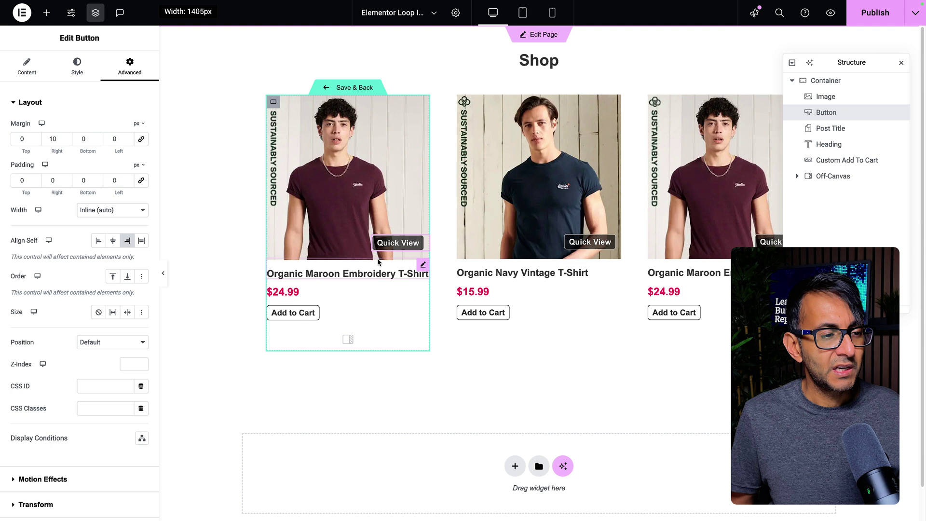
pyautogui.moveTo(848, 61); pyautogui.dragTo(775, 58)
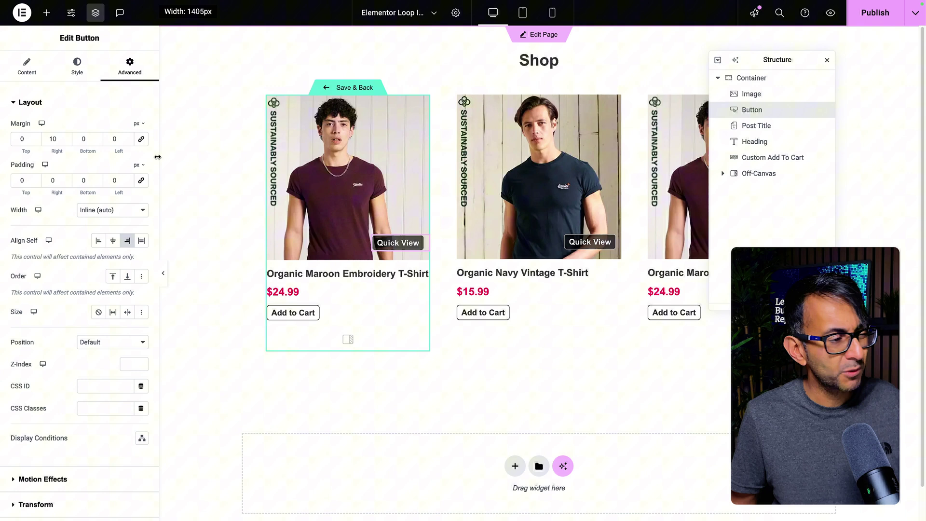
pyautogui.click(26, 65)
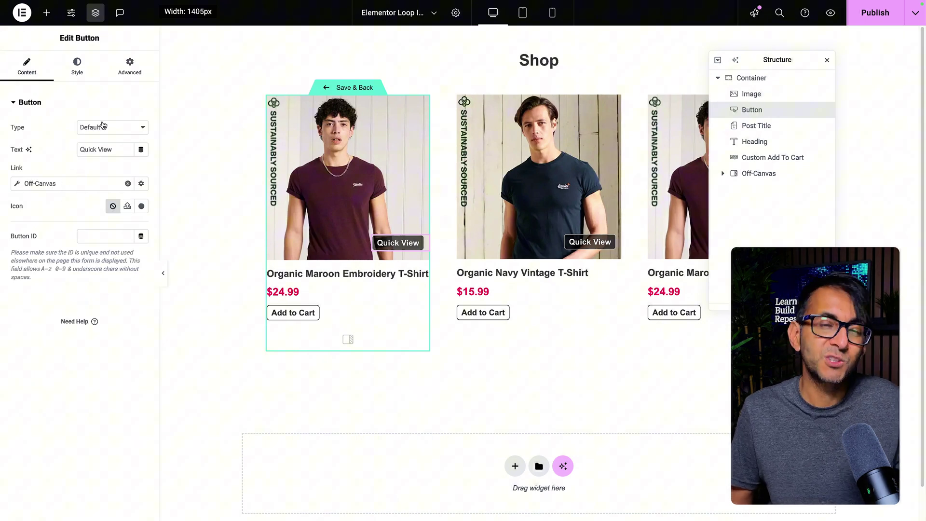
pyautogui.click(81, 74)
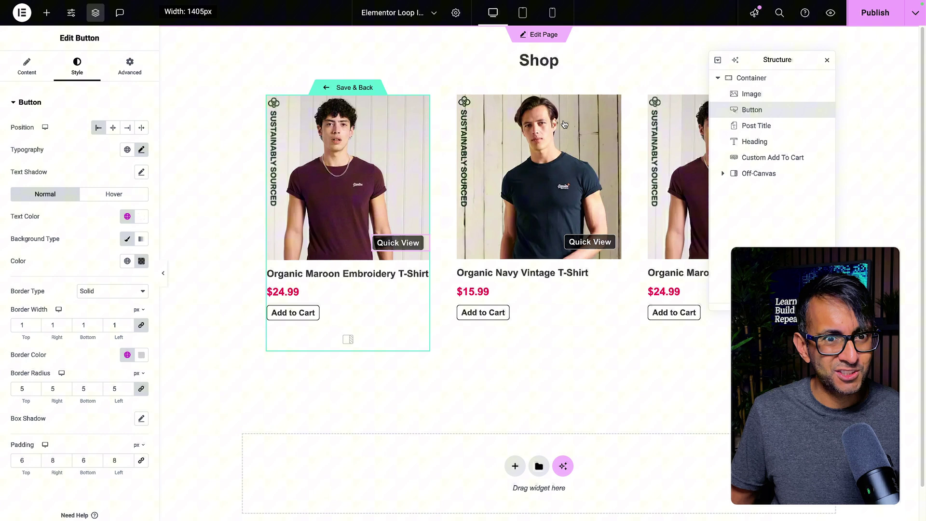
# - Test a 0 bottom margin on the product image, then undo back to -62 px
pyautogui.click(767, 96)
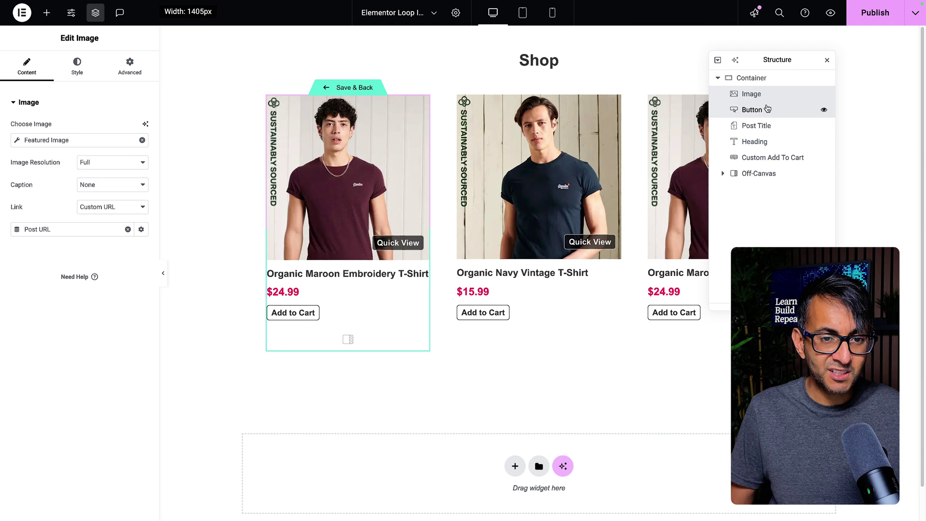
pyautogui.click(117, 72)
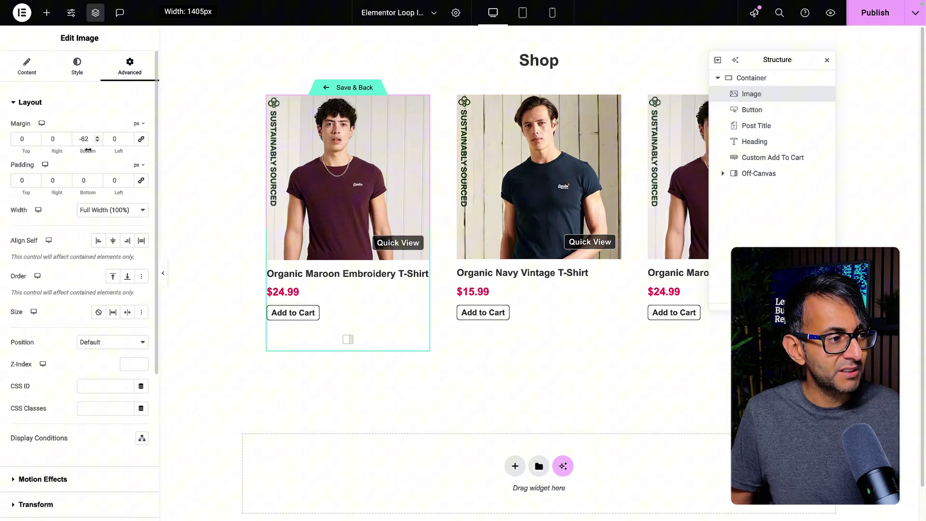
pyautogui.moveTo(90, 139); pyautogui.dragTo(71, 137)
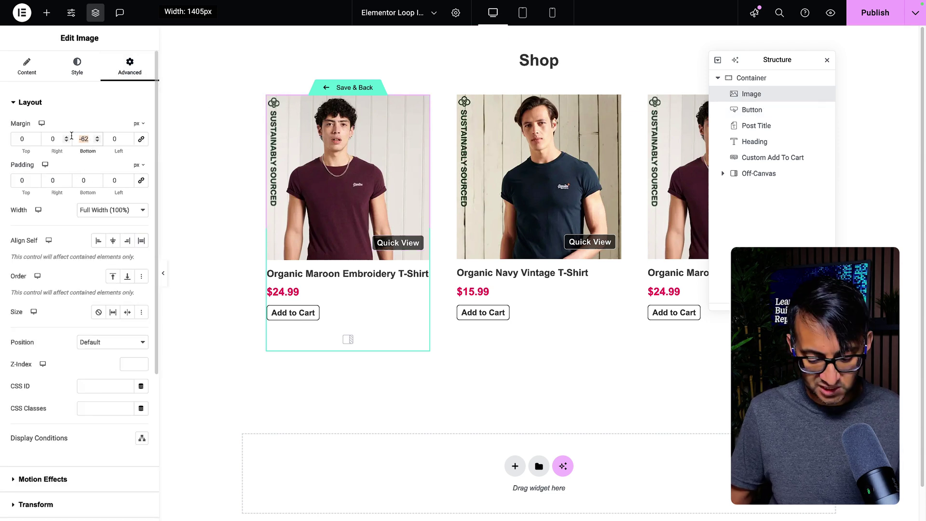
pyautogui.write('0')
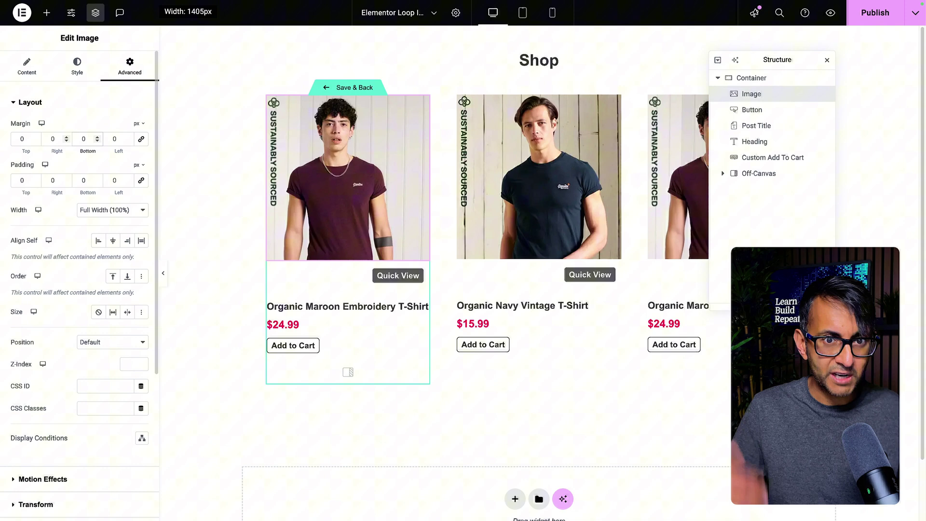
pyautogui.hotkey('ctrl', 'z')
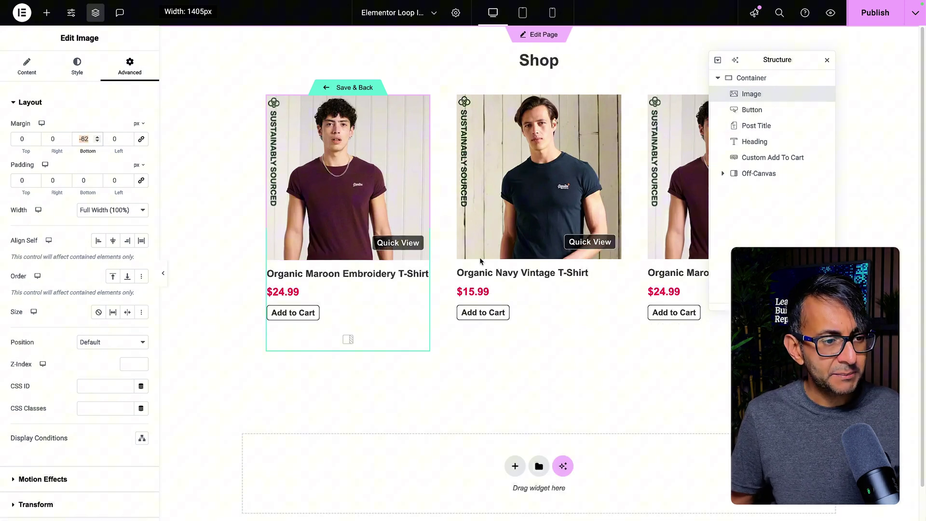
# - Link the Quick View button to the Off-Canvas tag with action Open Off-Canvas targeting the Off-Canvas widget
pyautogui.click(398, 243)
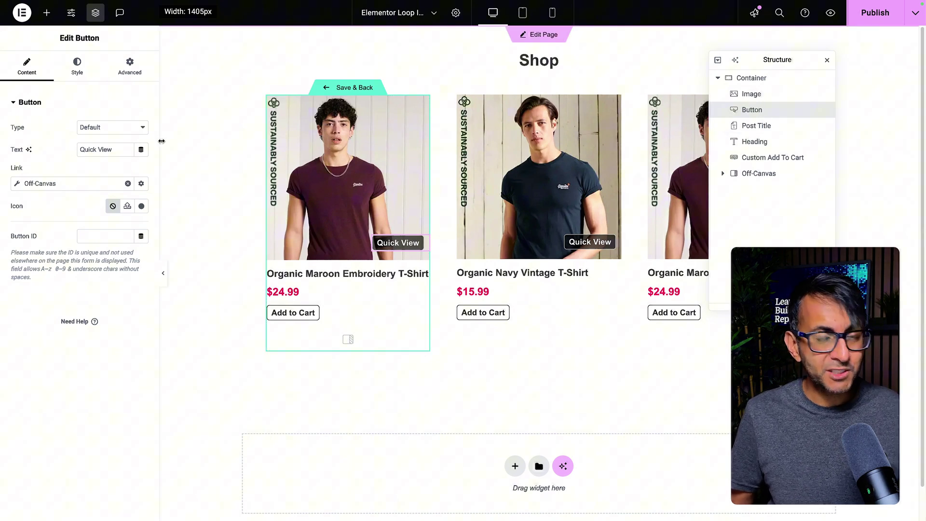
pyautogui.click(126, 184)
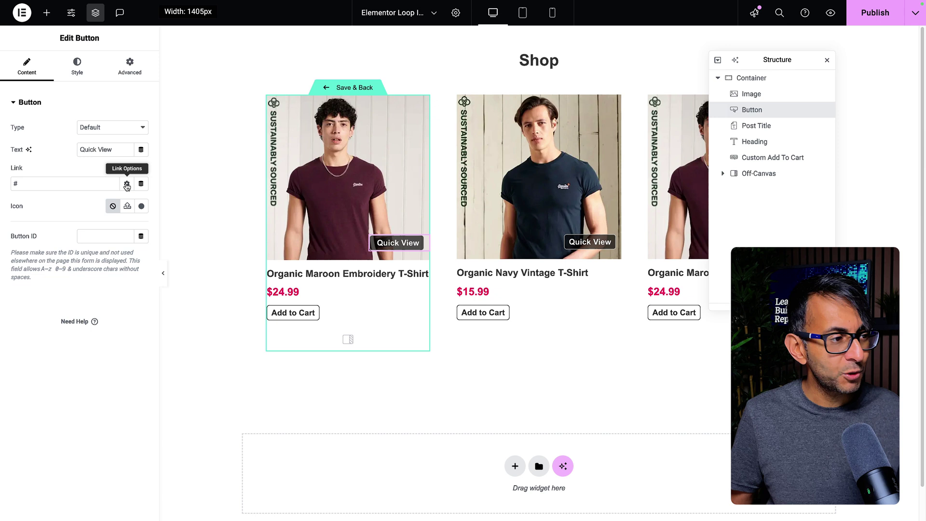
pyautogui.click(141, 185)
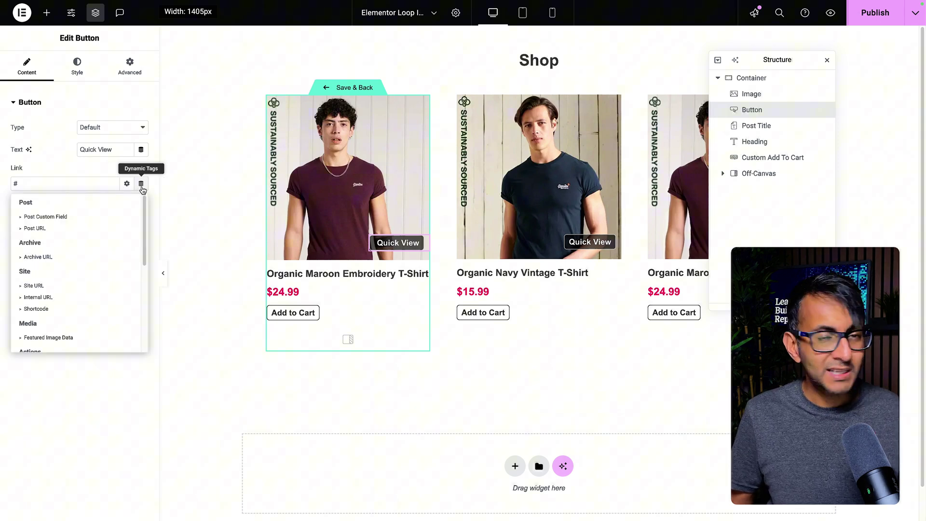
pyautogui.scroll(-4, 142, 221)
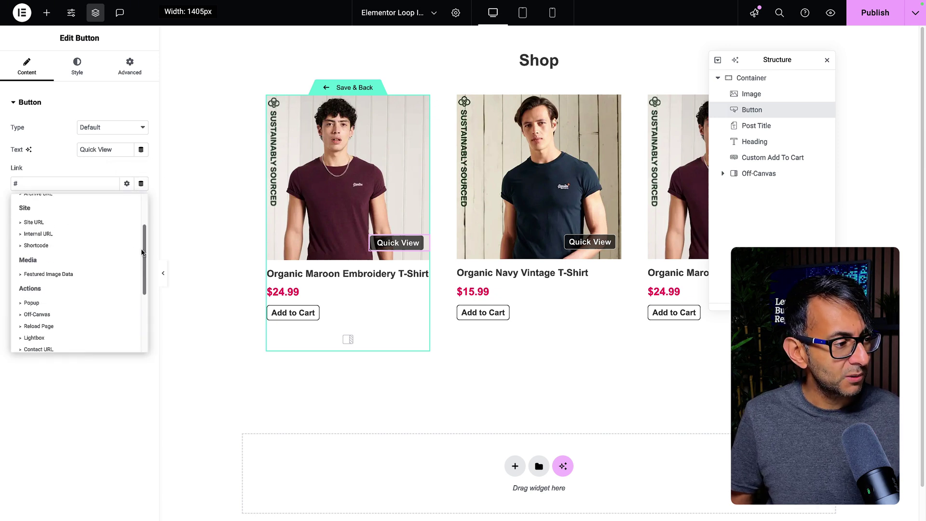
pyautogui.click(53, 269)
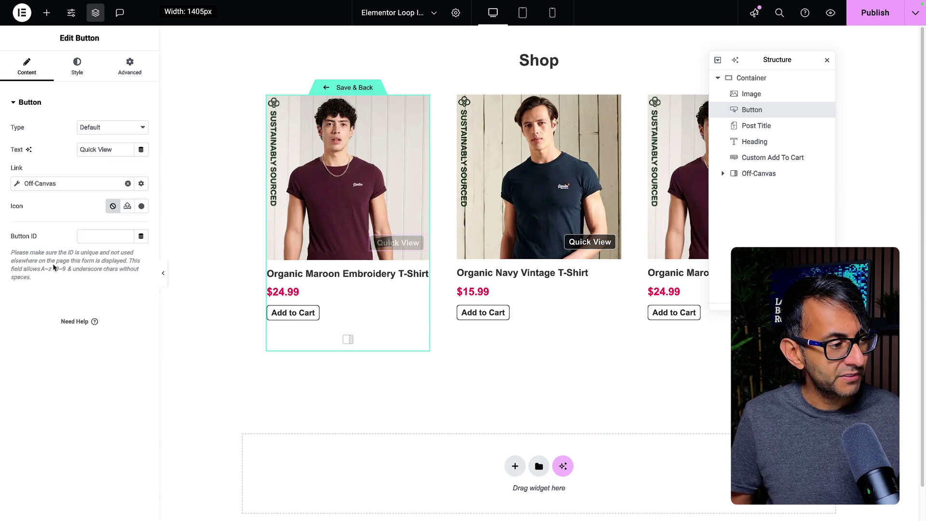
pyautogui.click(17, 185)
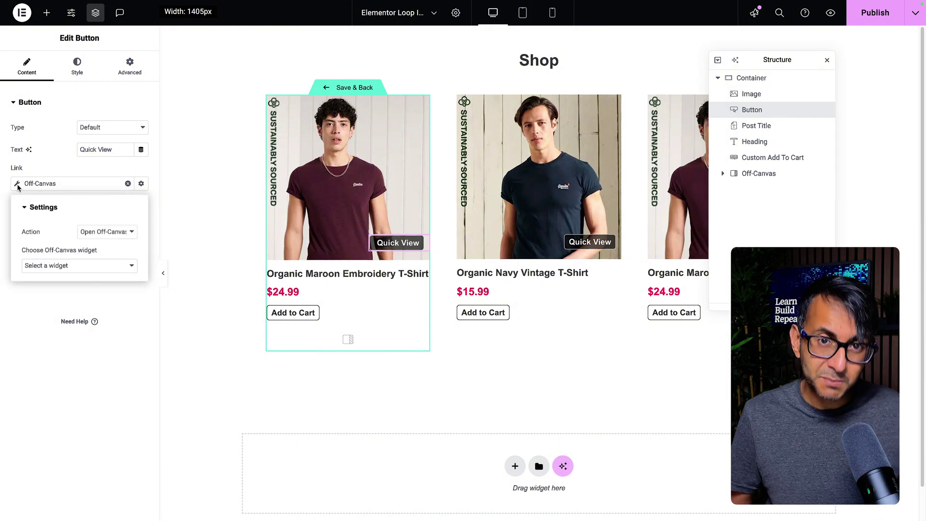
pyautogui.click(101, 233)
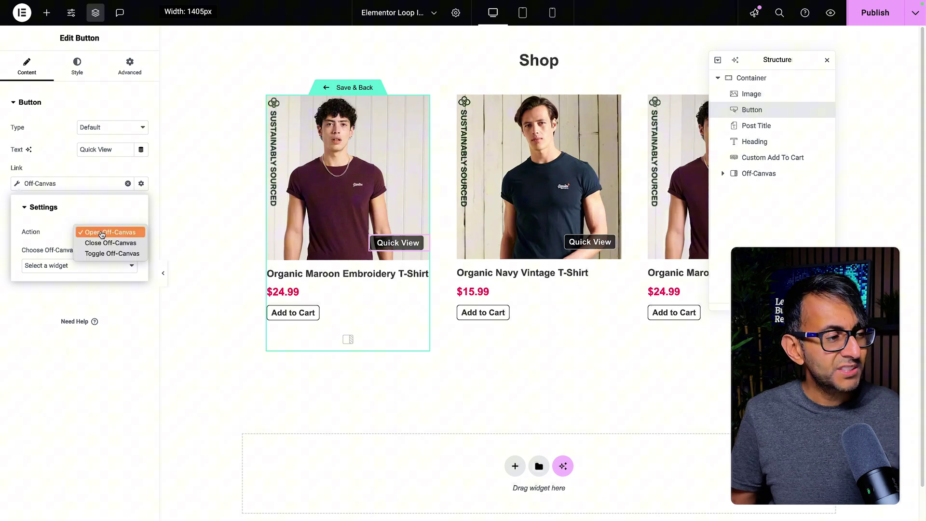
pyautogui.click(102, 233)
pyautogui.click(97, 265)
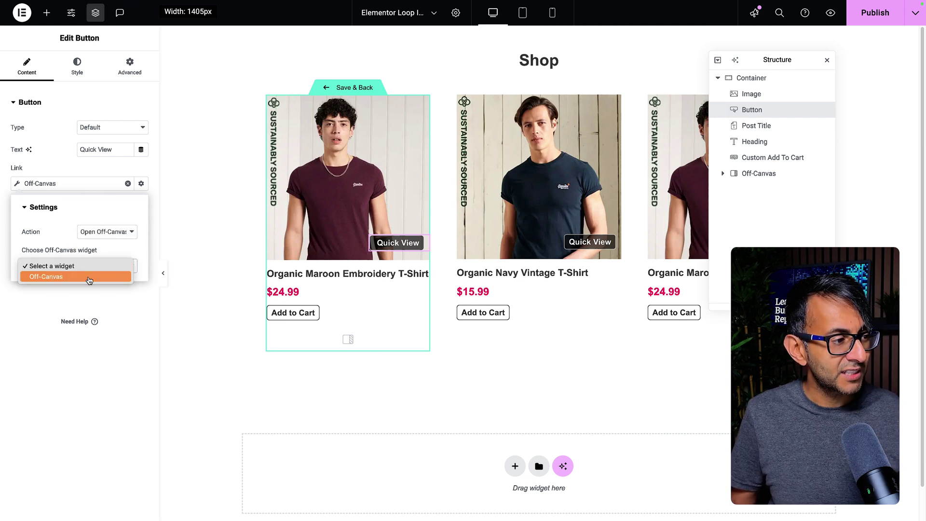
pyautogui.click(88, 276)
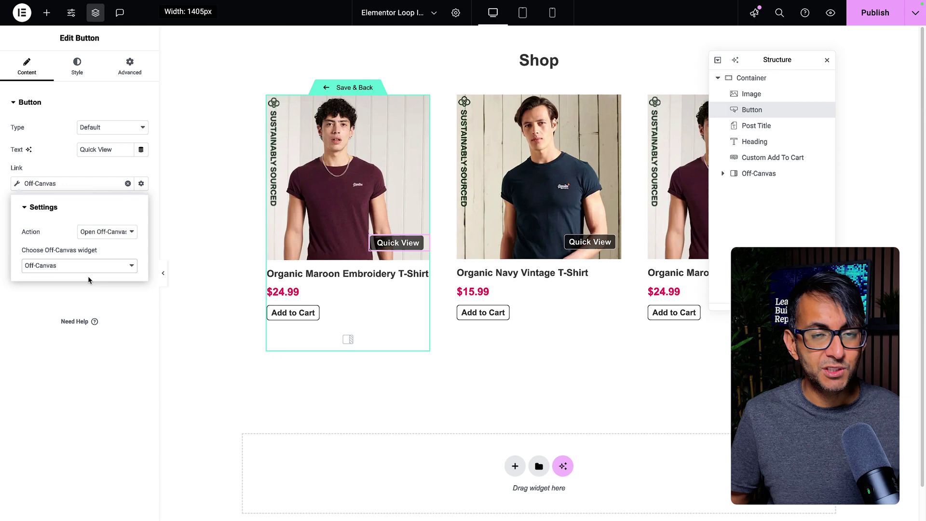
# - Select the card's Off-Canvas widget and review its centred 900 px by 600 px layout
pyautogui.click(387, 342)
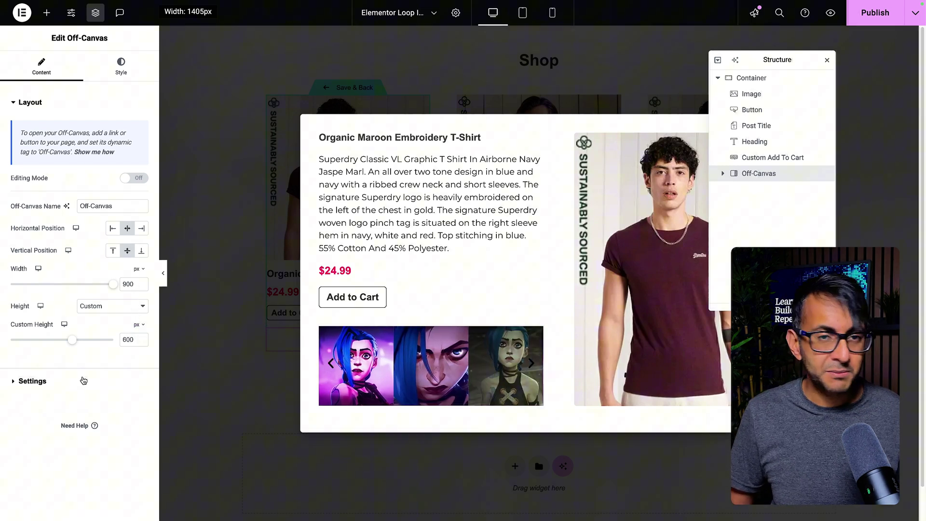
pyautogui.click(74, 381)
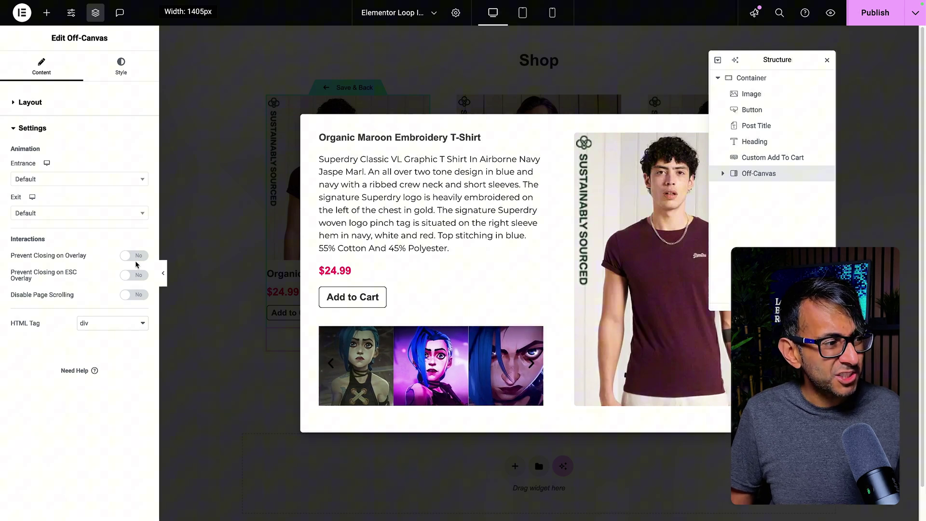
pyautogui.click(75, 108)
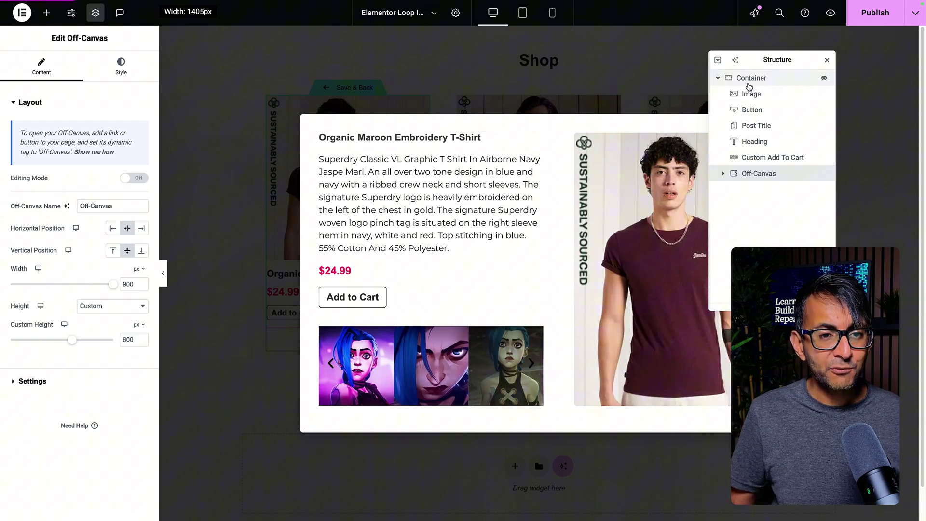
# - Expand Off-Canvas in the Structure panel and select its inner Container
pyautogui.moveTo(766, 60); pyautogui.dragTo(716, 51)
pyautogui.click(665, 169)
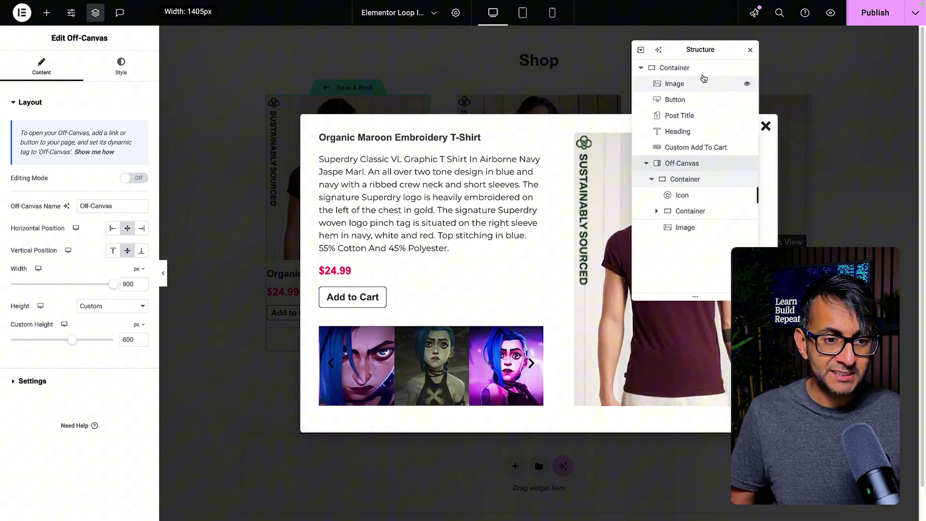
pyautogui.moveTo(675, 50); pyautogui.dragTo(605, 44)
pyautogui.click(636, 173)
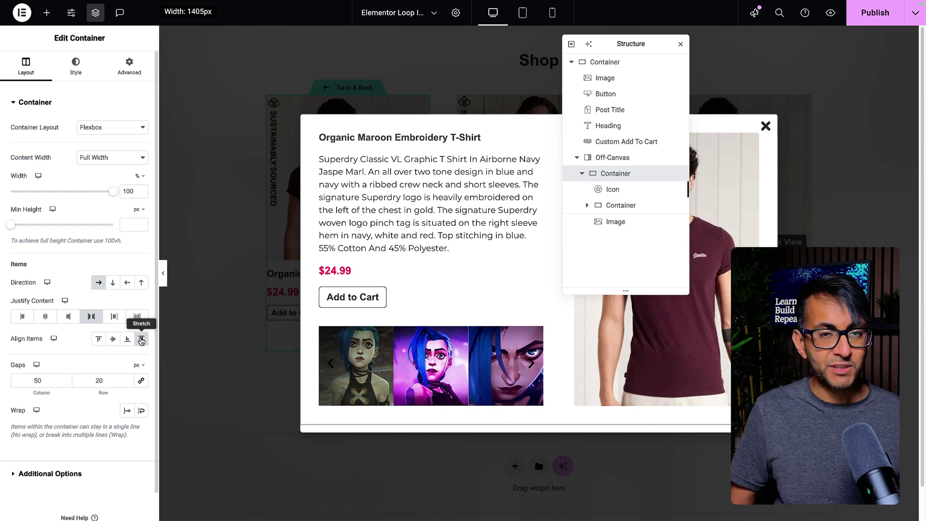
# - Set the popup container's Align Items to Stretch, check its text column and image, then select the close icon
pyautogui.click(141, 340)
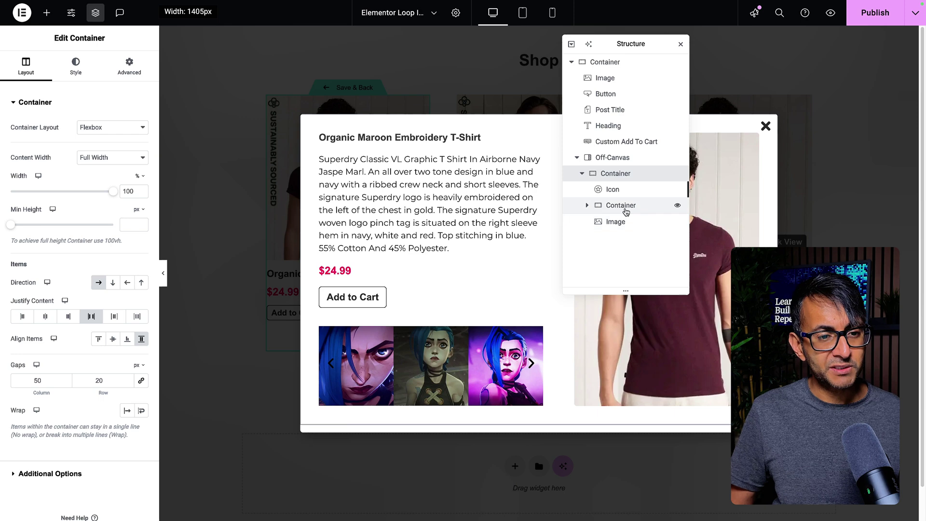
pyautogui.click(626, 212)
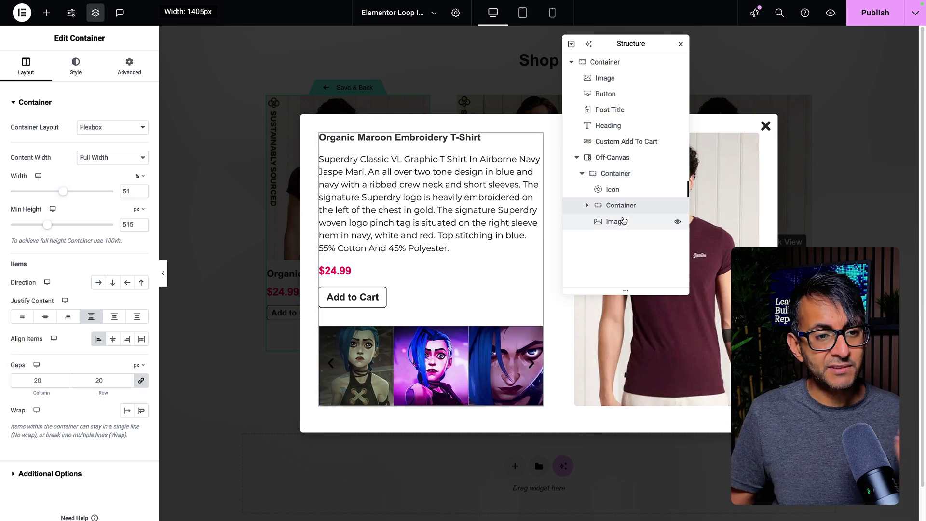
pyautogui.click(623, 221)
pyautogui.moveTo(647, 42); pyautogui.dragTo(609, 41)
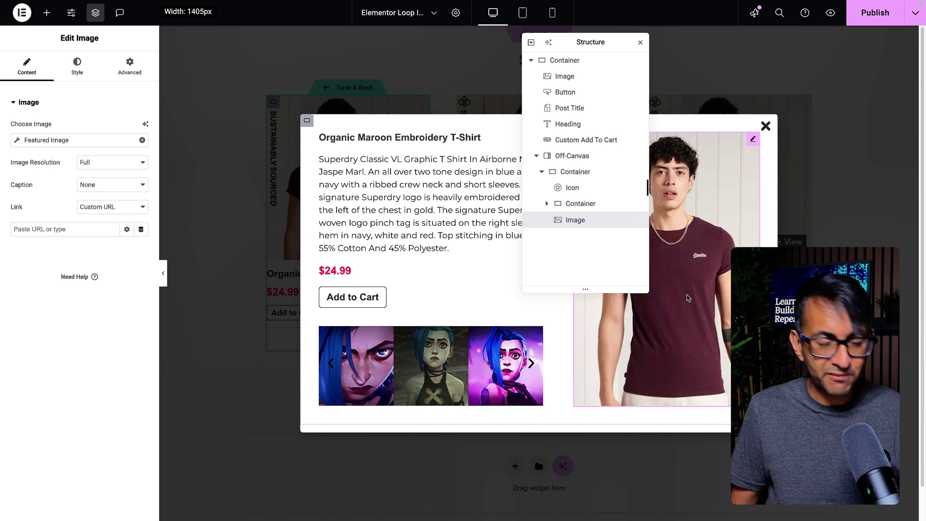
pyautogui.click(588, 189)
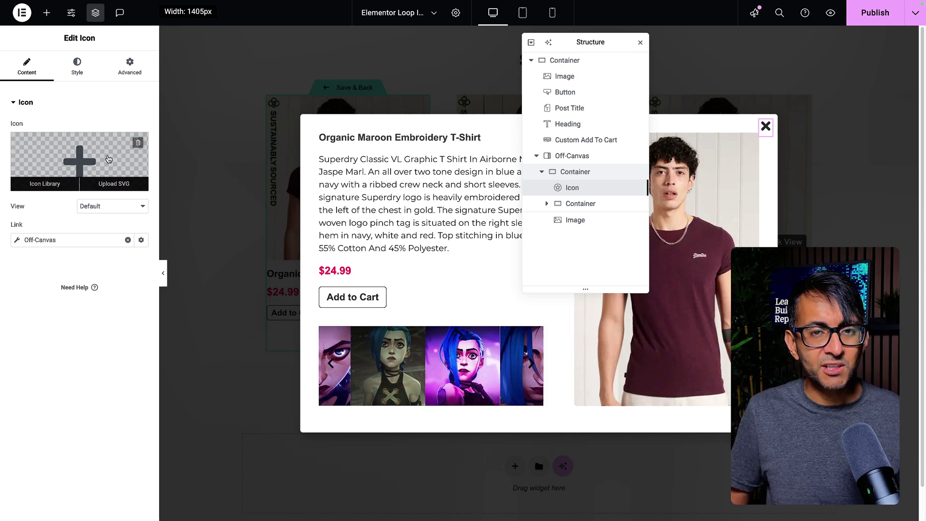
# - Search 'plus' in the Icon Library for the close icon and view its 25 px size and 45° rotation
pyautogui.click(110, 184)
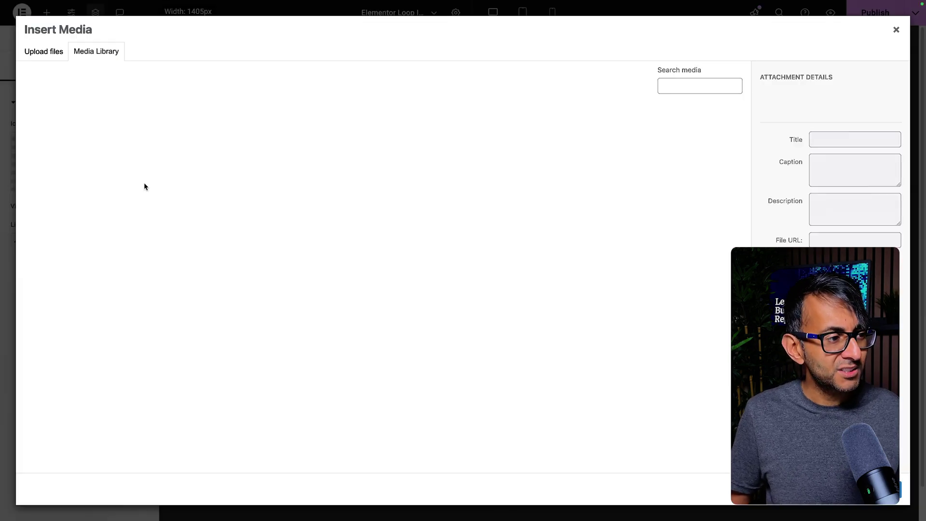
pyautogui.click(894, 34)
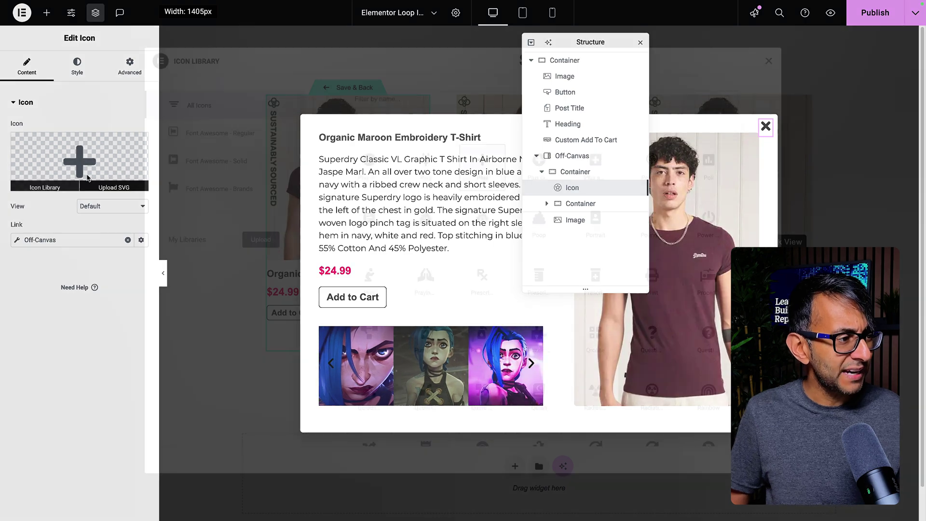
pyautogui.click(46, 185)
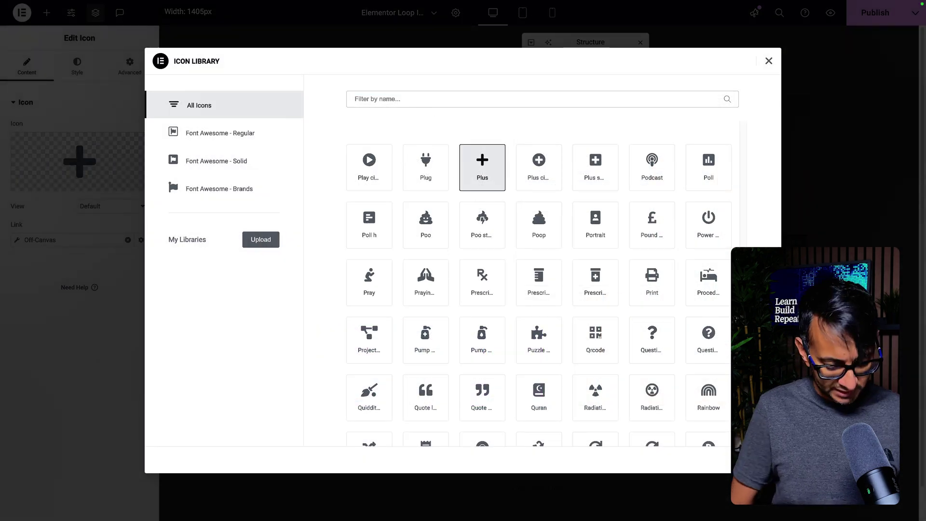
pyautogui.write('plus')
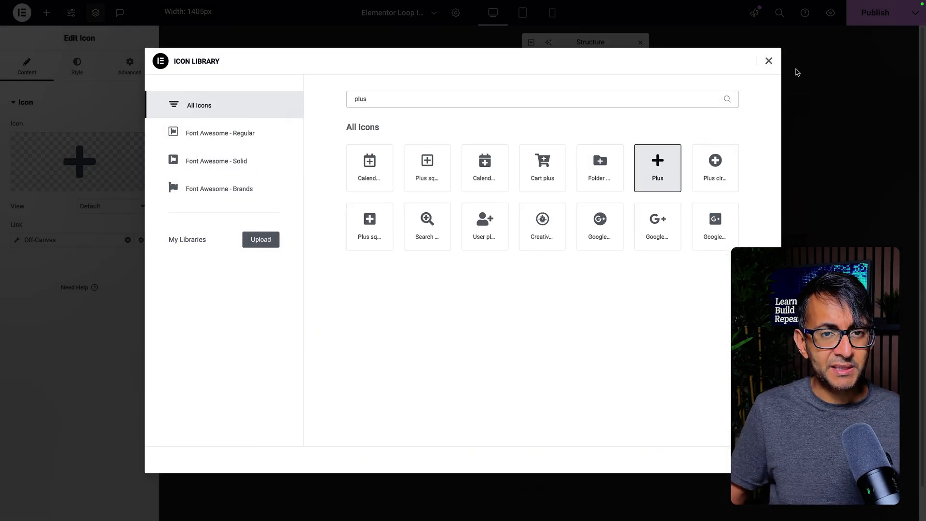
pyautogui.click(769, 61)
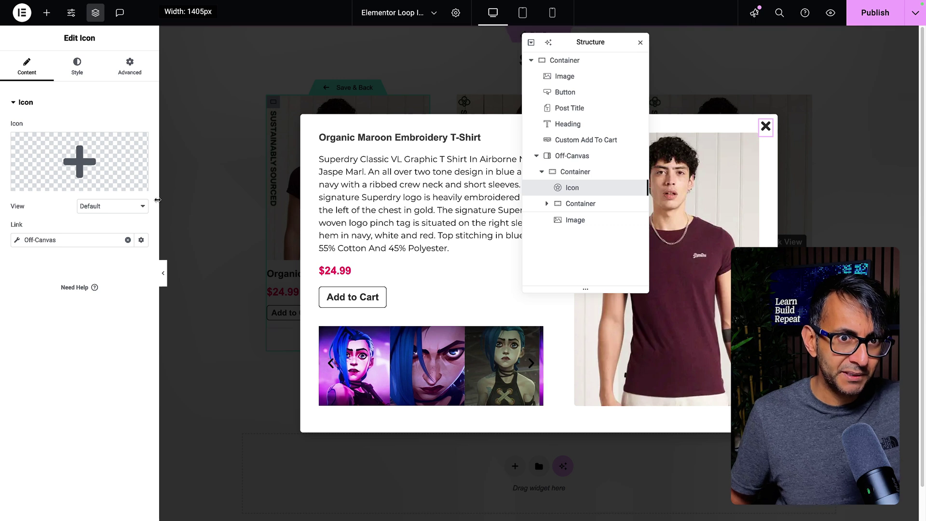
pyautogui.click(77, 63)
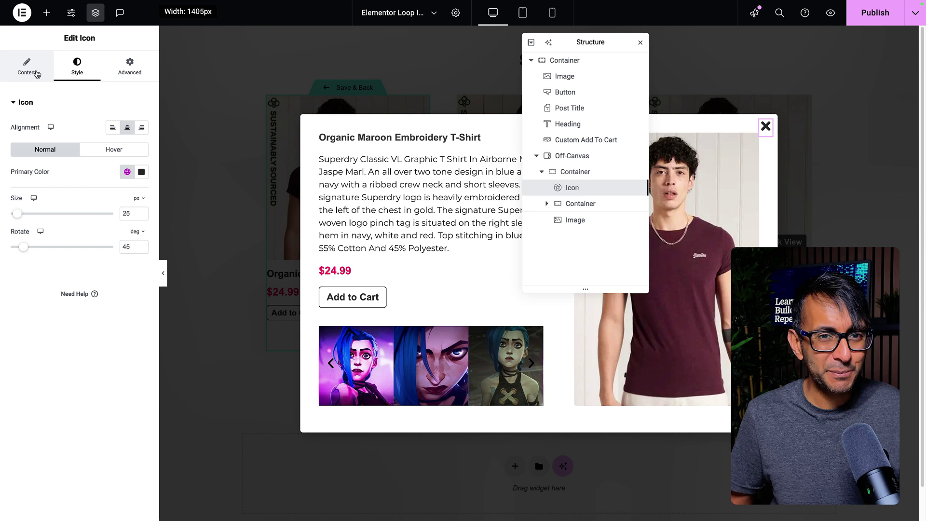
# - Link the close icon to the Off-Canvas tag with action Close Off-Canvas targeting the Off-Canvas widget
pyautogui.click(27, 71)
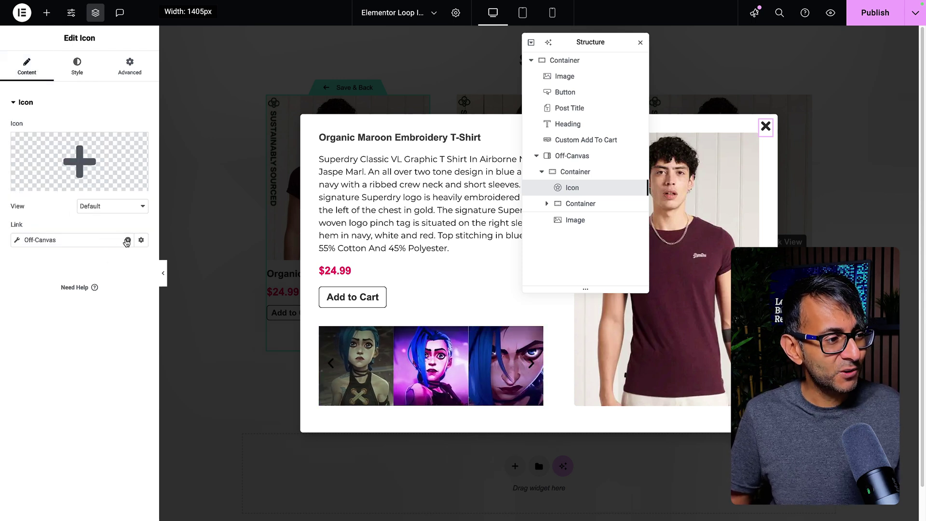
pyautogui.click(127, 239)
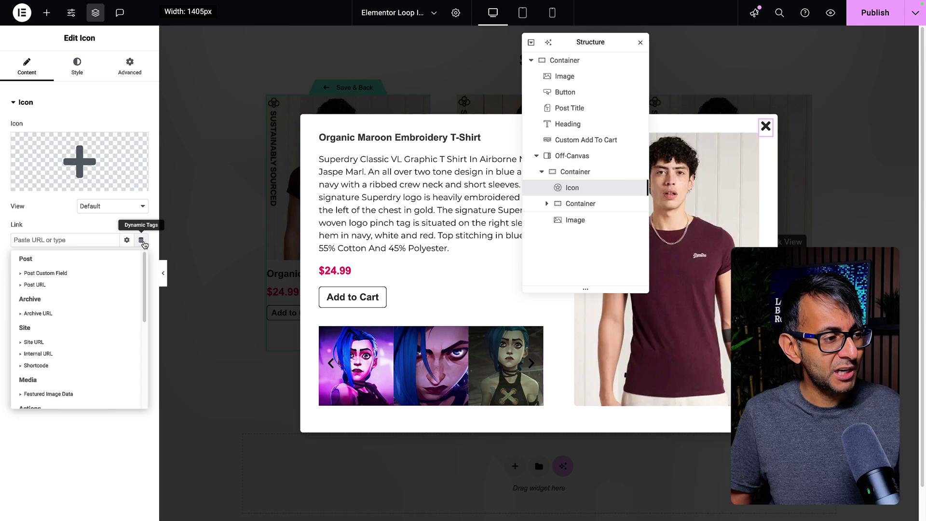
pyautogui.click(140, 241)
pyautogui.scroll(-3, 72, 314)
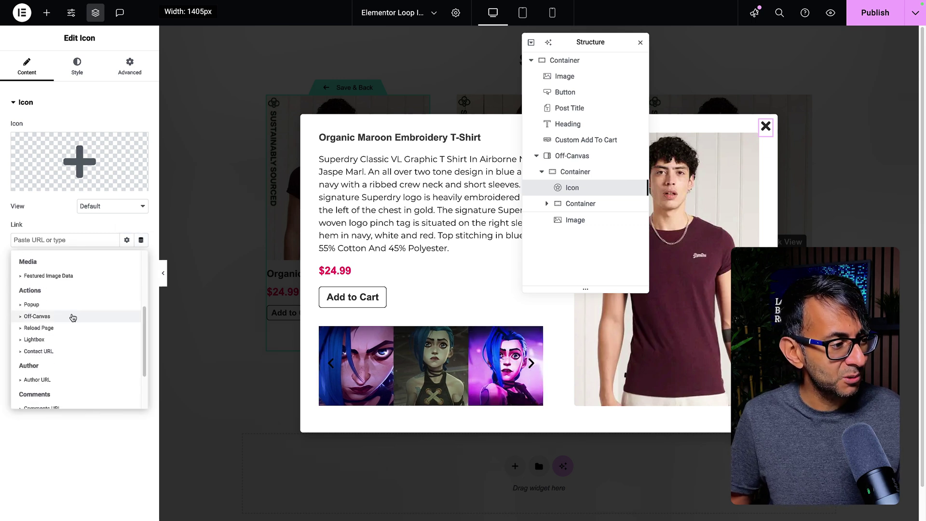
pyautogui.click(72, 315)
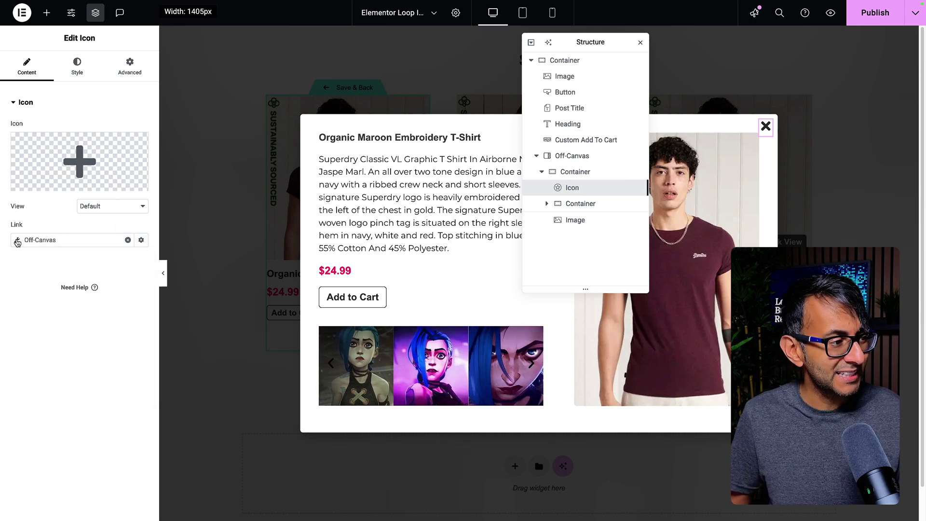
pyautogui.click(17, 240)
pyautogui.click(111, 288)
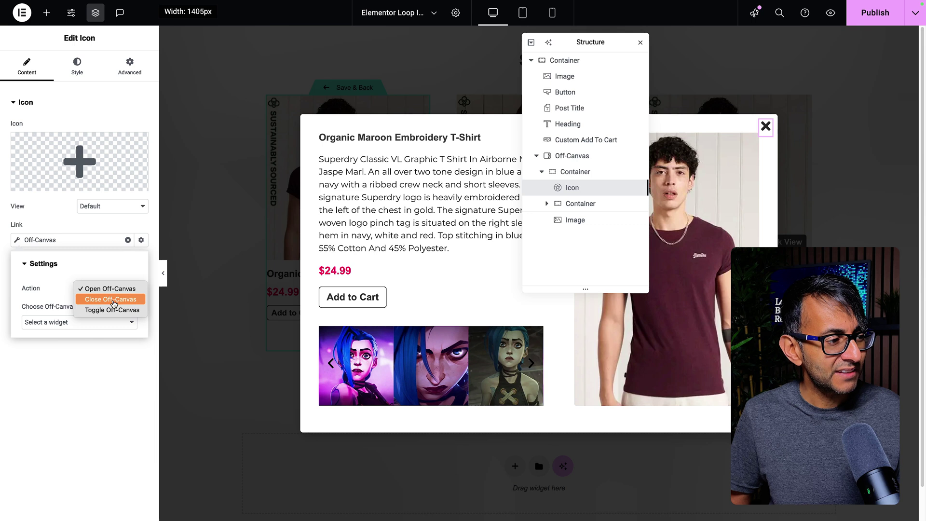
pyautogui.click(113, 299)
pyautogui.click(117, 322)
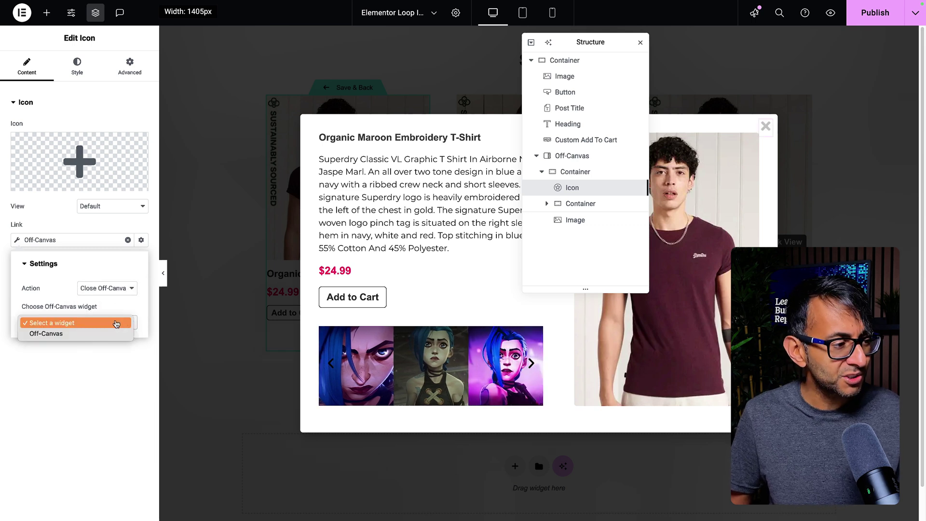
pyautogui.click(83, 334)
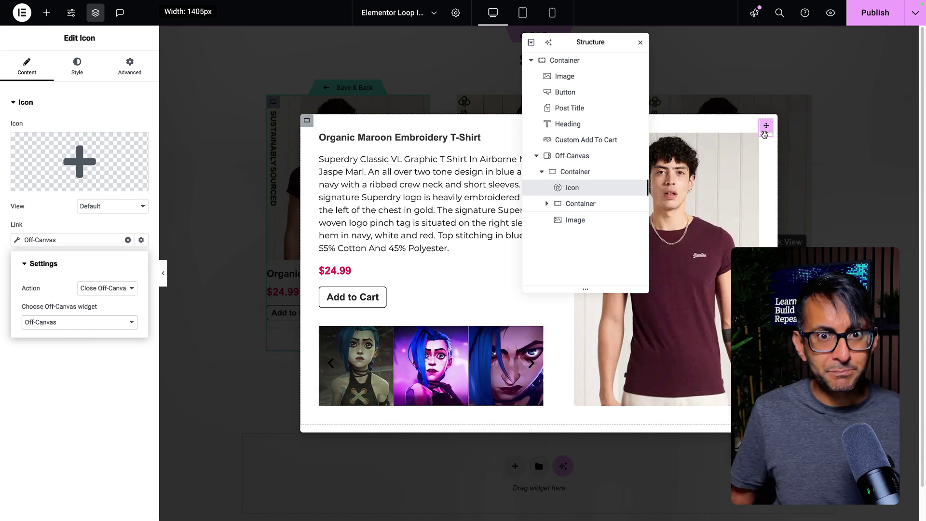
# - Select the popup's product image and review its 515 px height, Cover fit and 5 px radius styling
pyautogui.moveTo(603, 43); pyautogui.dragTo(697, 45)
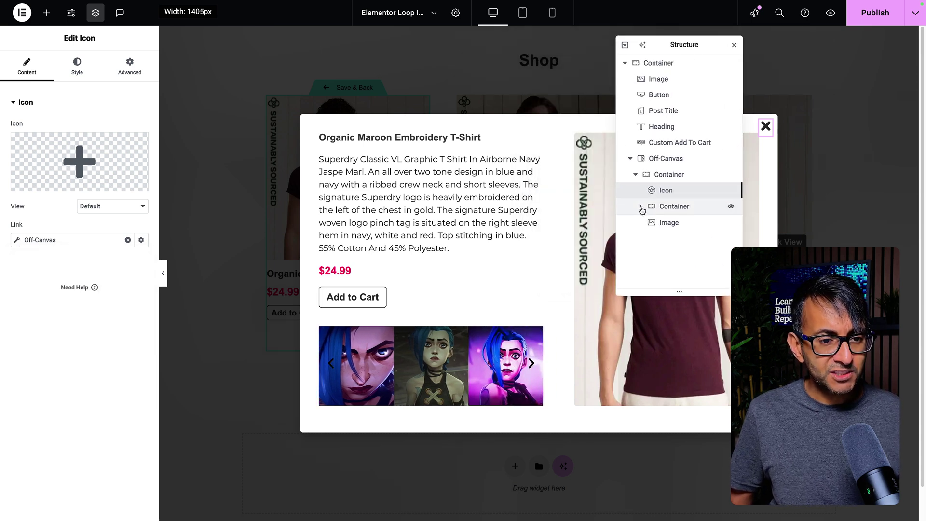
pyautogui.click(642, 209)
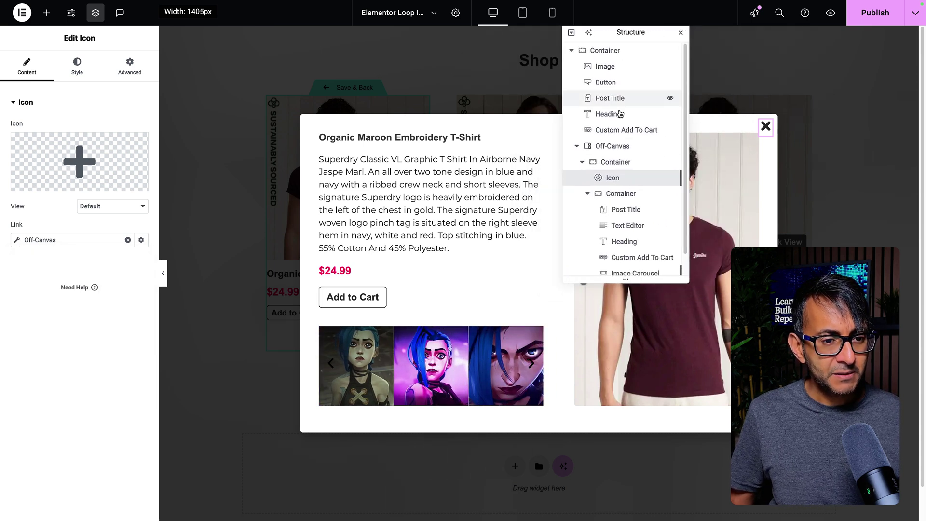
pyautogui.click(587, 194)
pyautogui.click(622, 210)
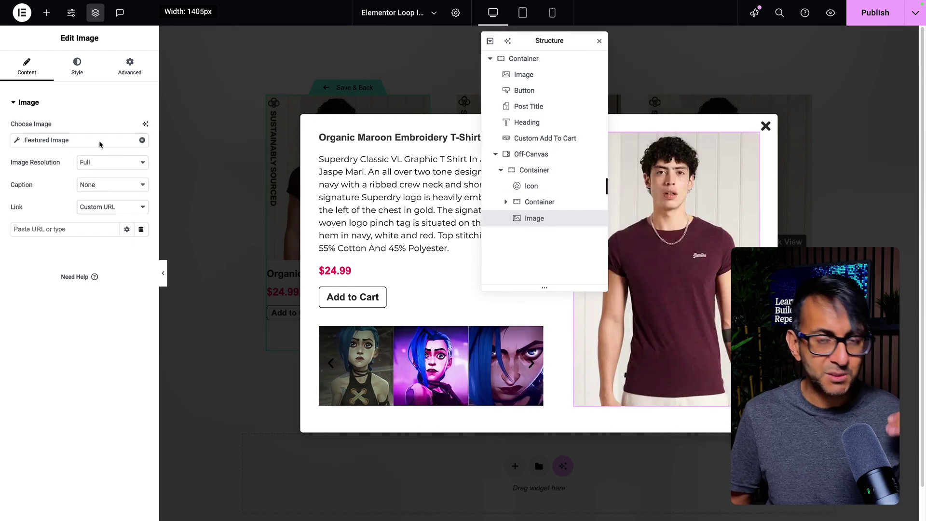
pyautogui.click(77, 67)
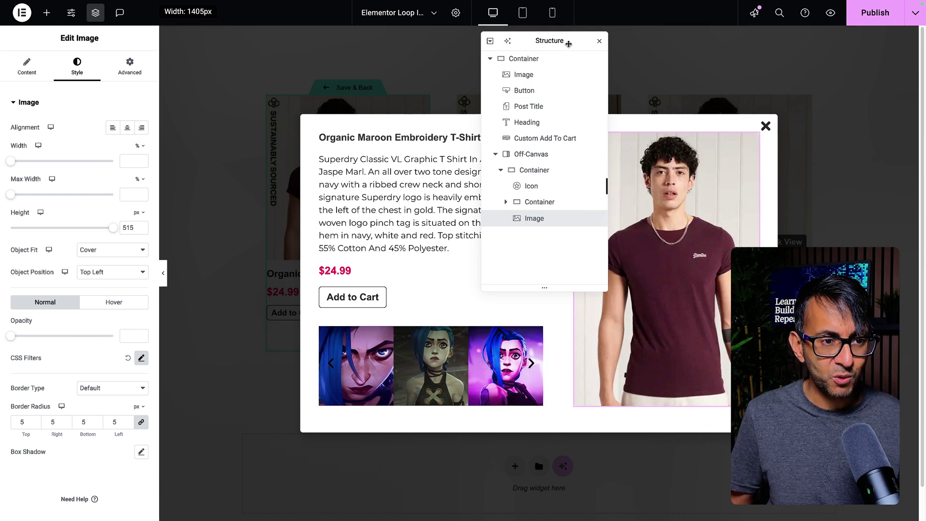
# - Expand the popup's inner container in Structure to reach the Post Title widget
pyautogui.moveTo(569, 44); pyautogui.dragTo(823, 119)
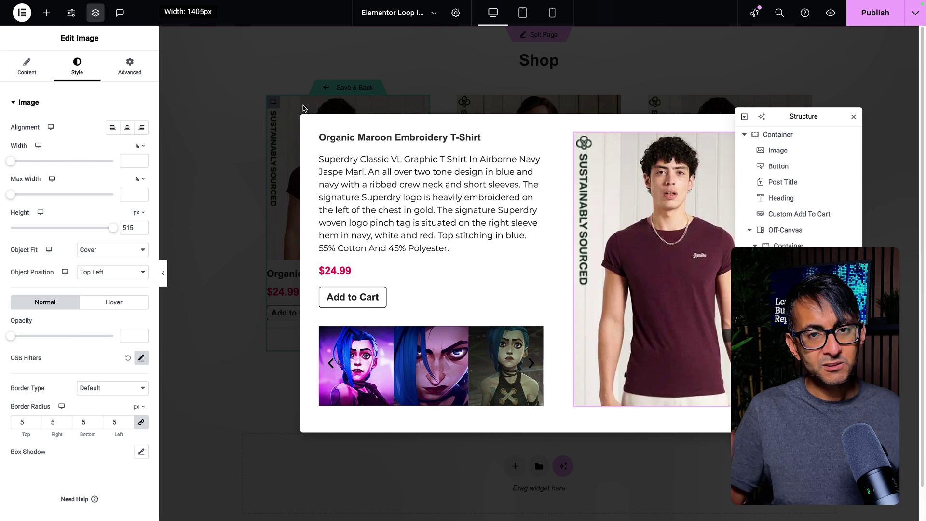
pyautogui.moveTo(794, 118); pyautogui.dragTo(638, 56)
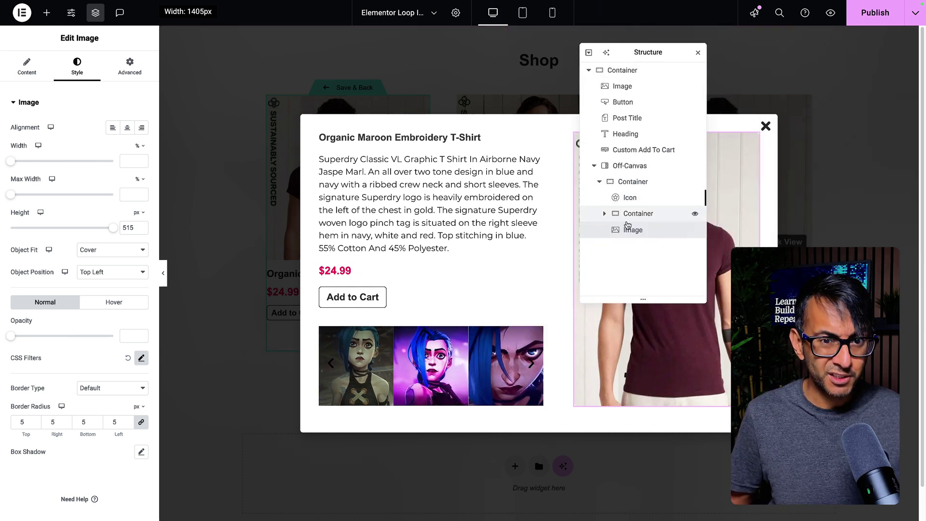
pyautogui.click(604, 213)
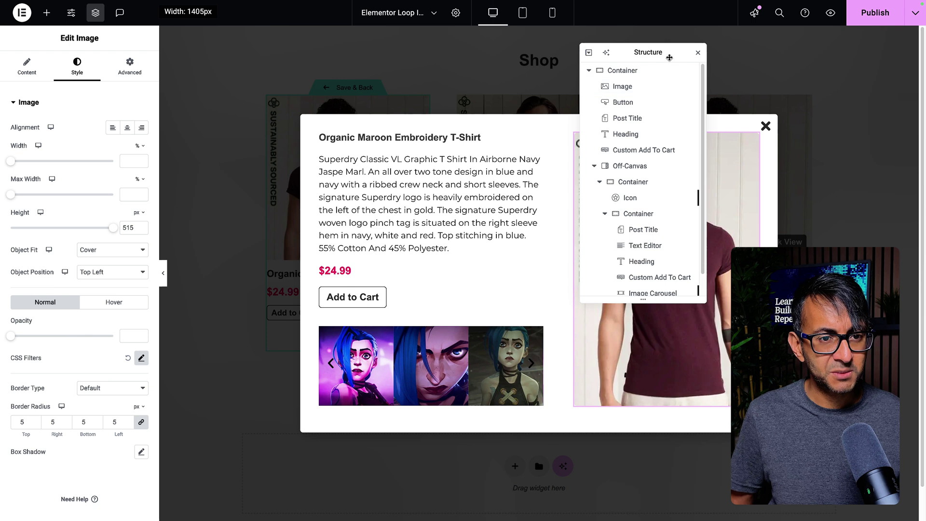
pyautogui.moveTo(670, 57); pyautogui.dragTo(625, 44)
pyautogui.scroll(-1, 620, 248)
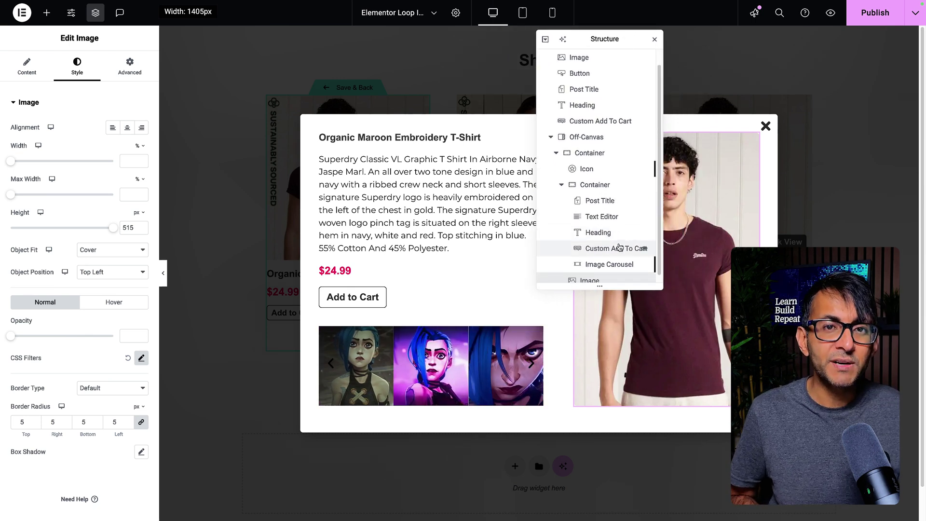
# - Review the popup's title, description, price heading, Add to Cart and image carousel widget settings
pyautogui.click(610, 203)
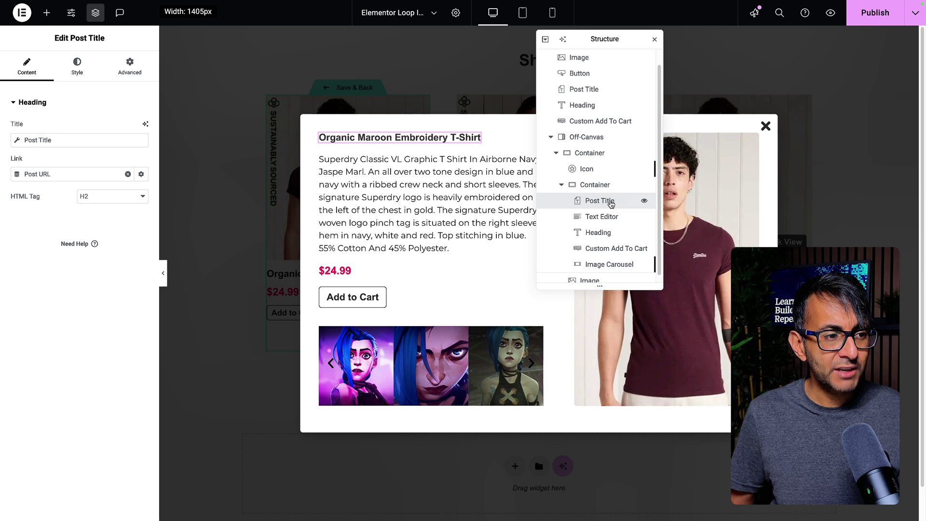
pyautogui.click(609, 218)
pyautogui.click(598, 242)
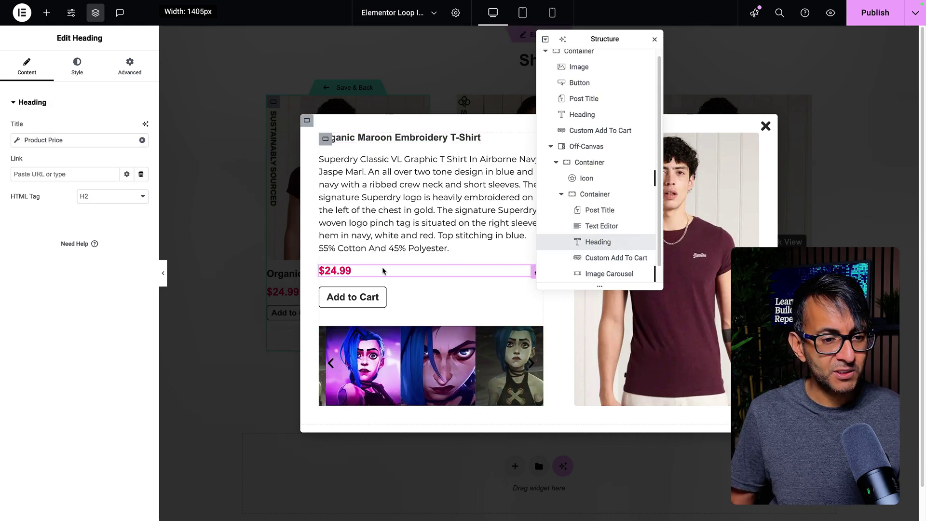
pyautogui.click(620, 258)
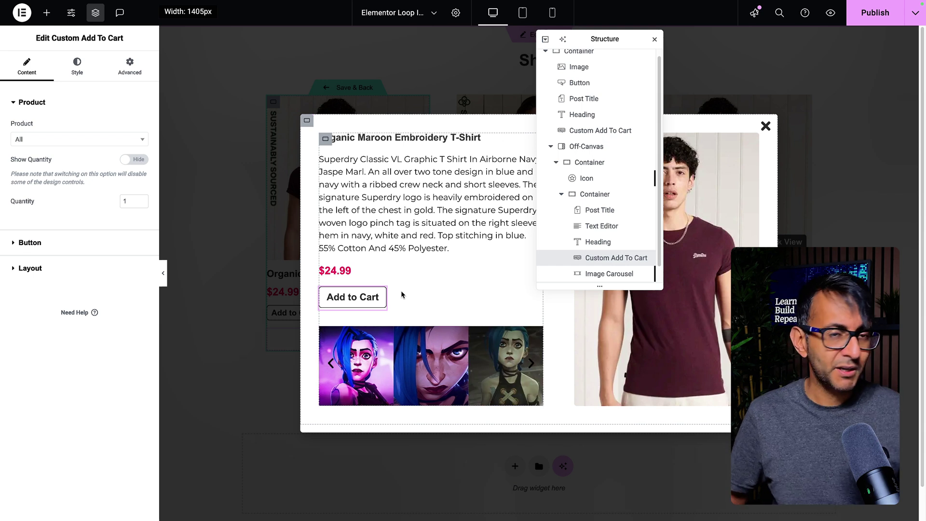
pyautogui.click(627, 274)
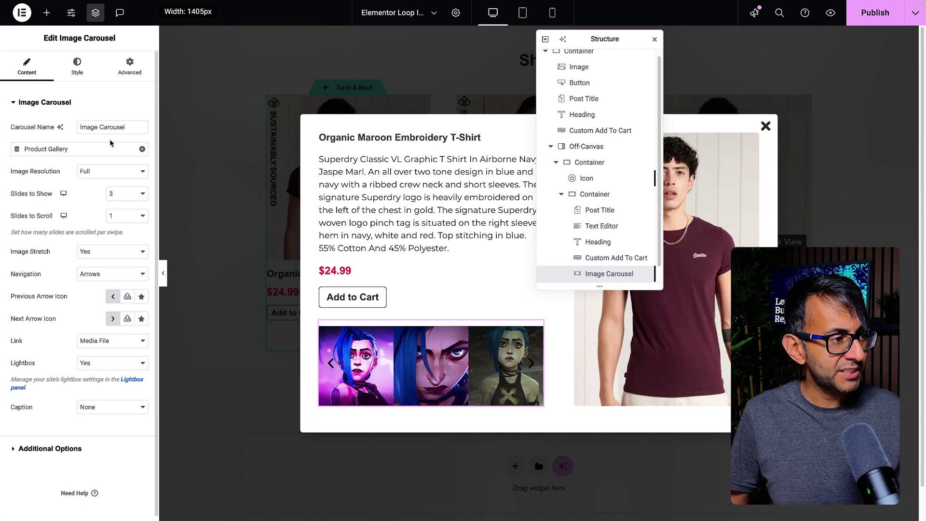
# - Re-link the popup's image carousel to the Product Gallery dynamic source
pyautogui.click(142, 149)
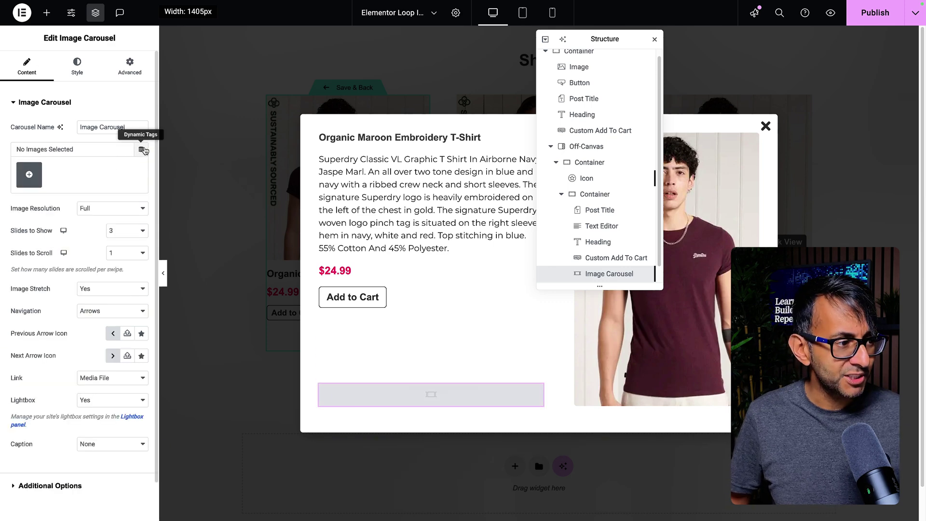
pyautogui.click(142, 151)
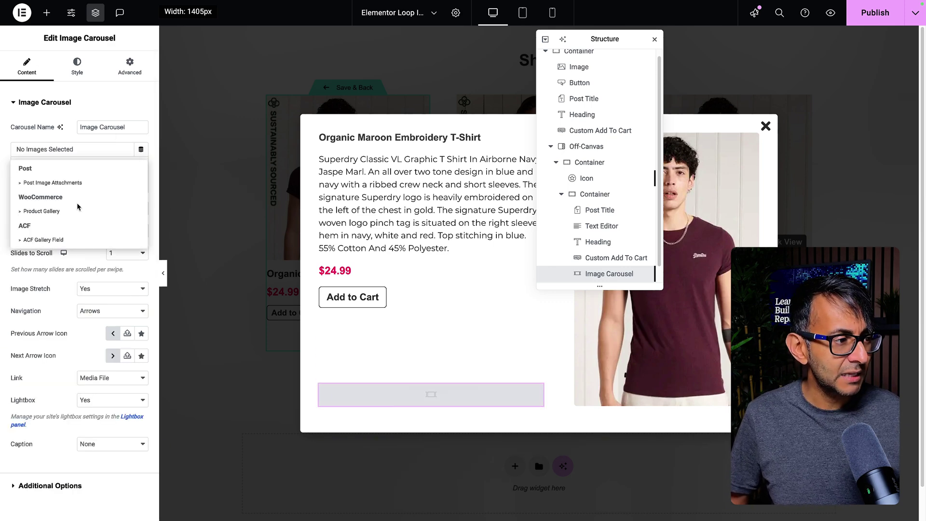
pyautogui.click(68, 210)
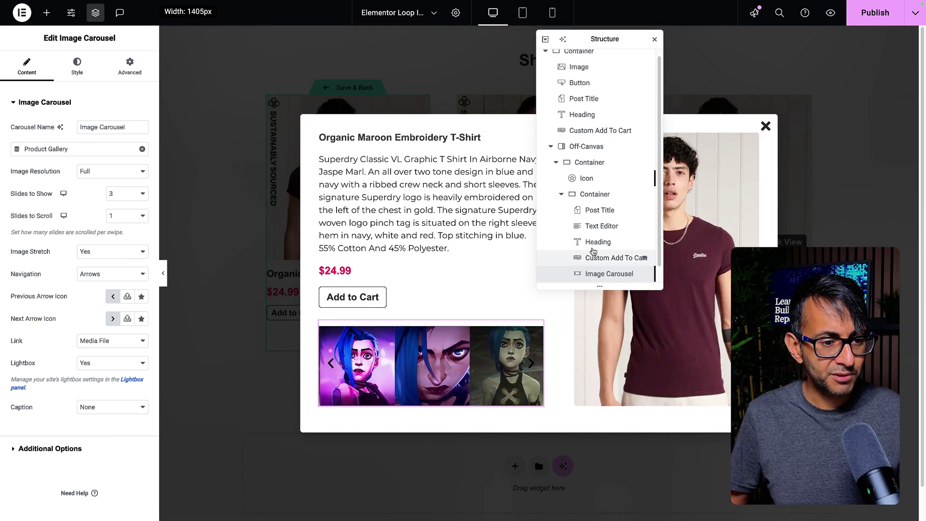
# - Set the description text's dynamic content to Product Short Description
pyautogui.click(601, 226)
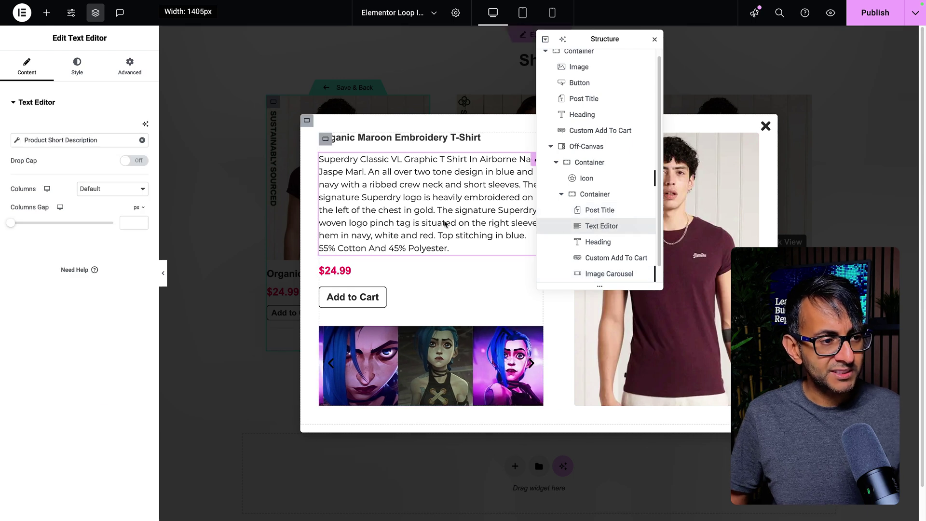
pyautogui.click(143, 141)
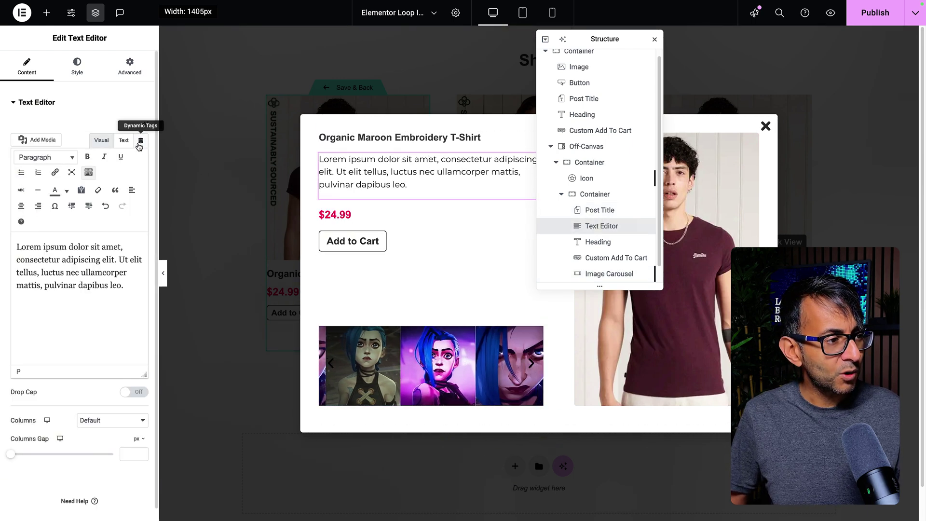
pyautogui.click(142, 140)
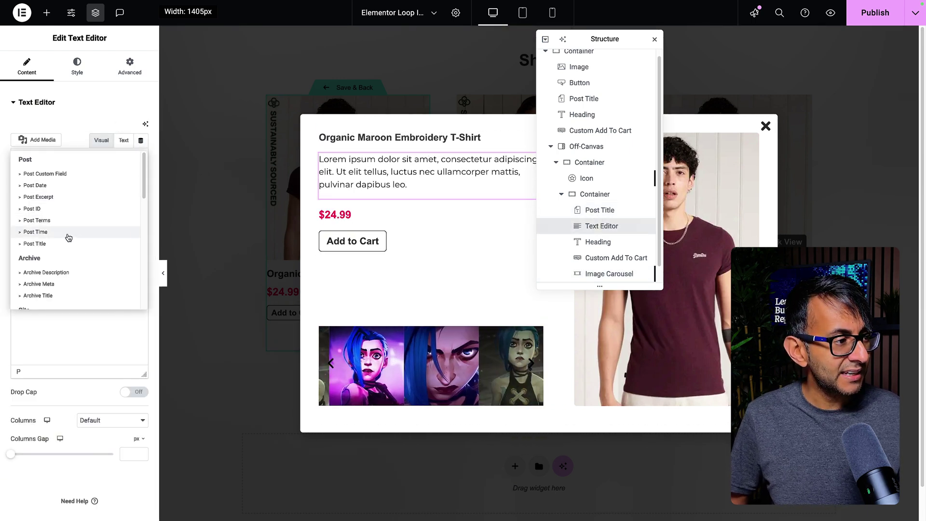
pyautogui.moveTo(143, 186); pyautogui.dragTo(138, 269)
pyautogui.scroll(-2, 138, 269)
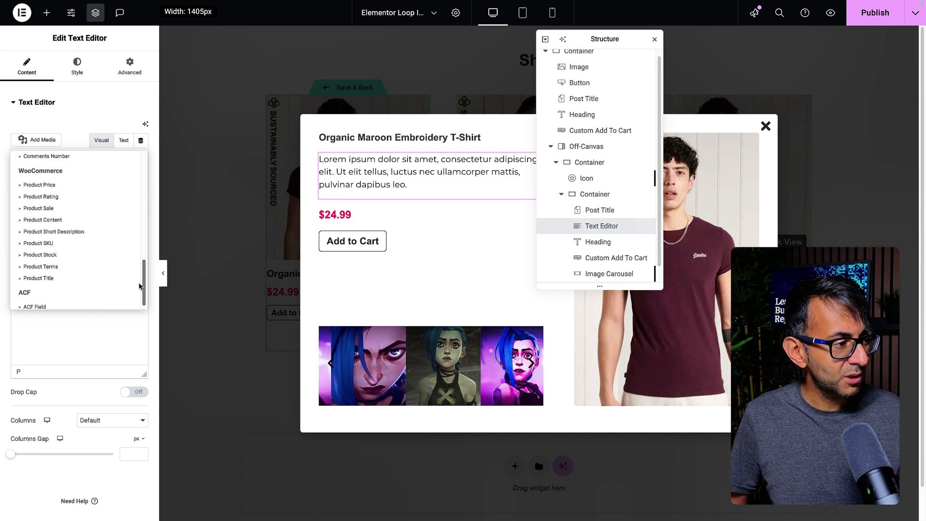
pyautogui.click(78, 233)
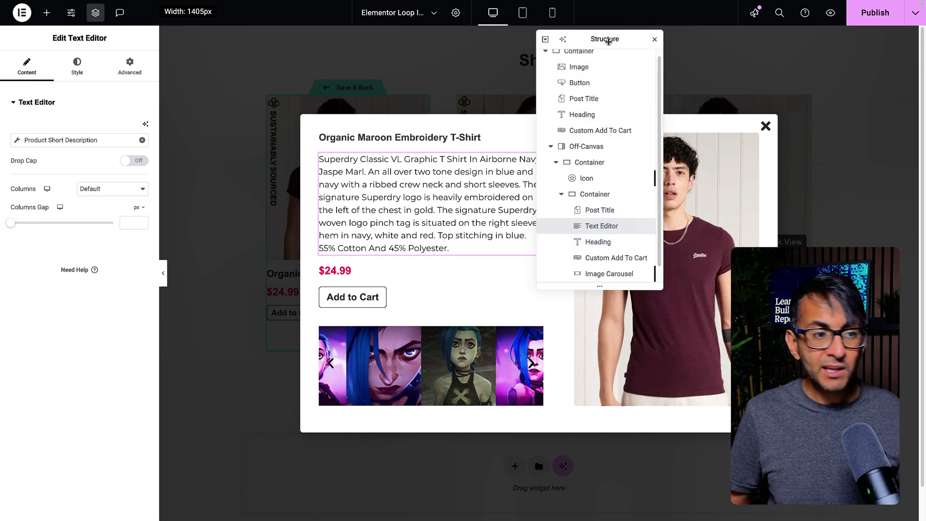
pyautogui.moveTo(617, 39); pyautogui.dragTo(332, 148)
pyautogui.scroll(-1, 327, 268)
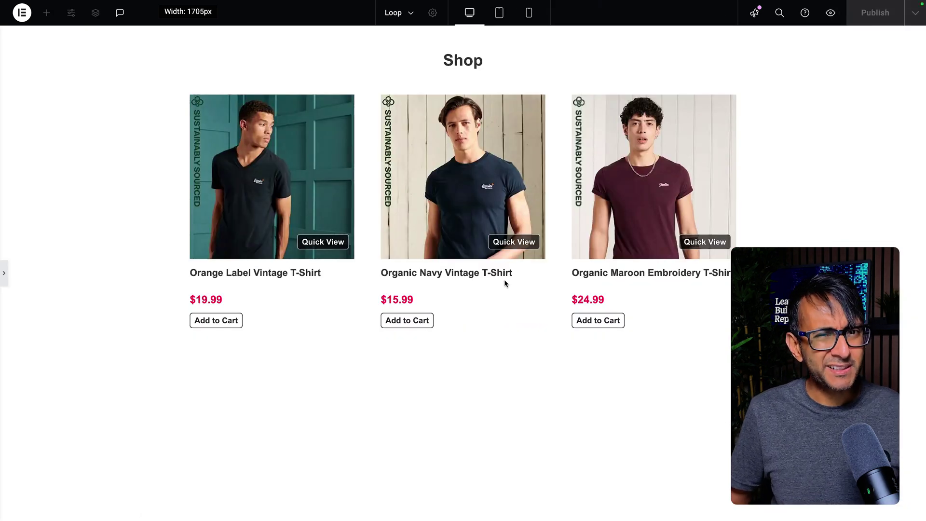
pyautogui.click(532, 242)
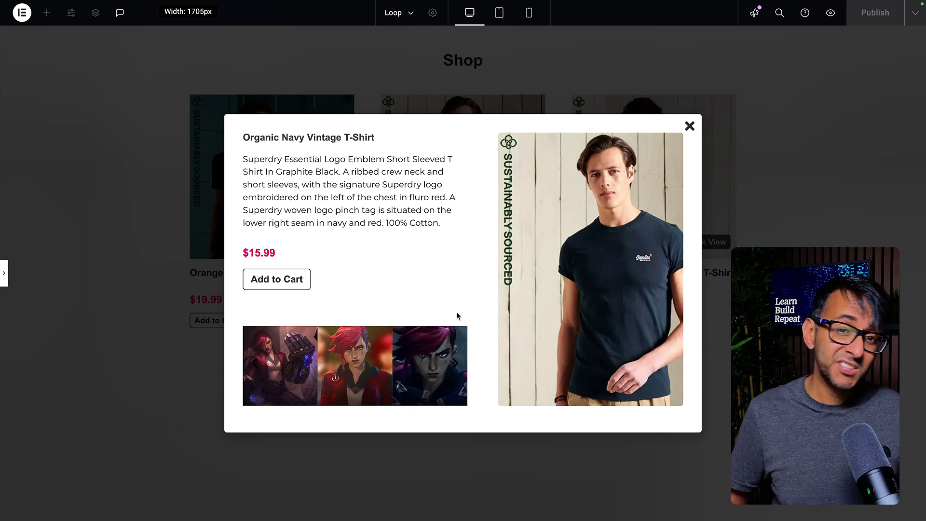
pyautogui.click(691, 127)
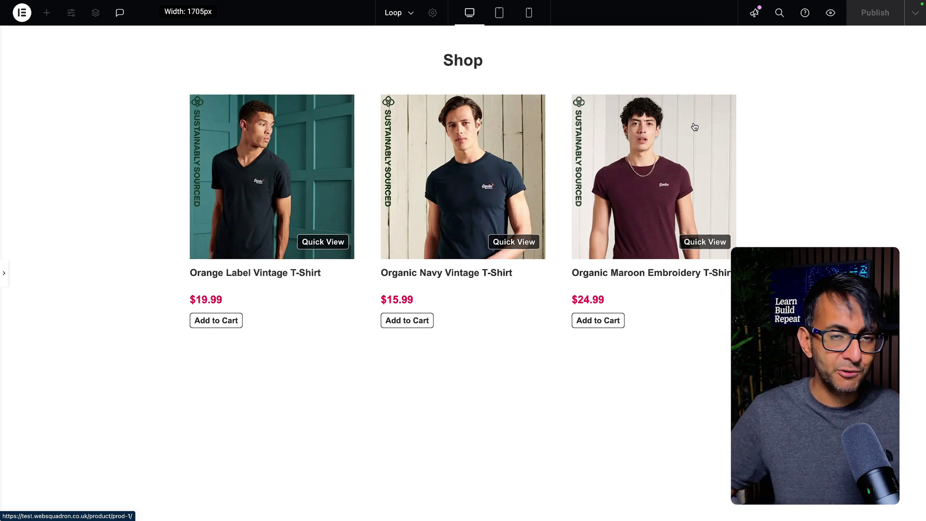
pyautogui.click(322, 241)
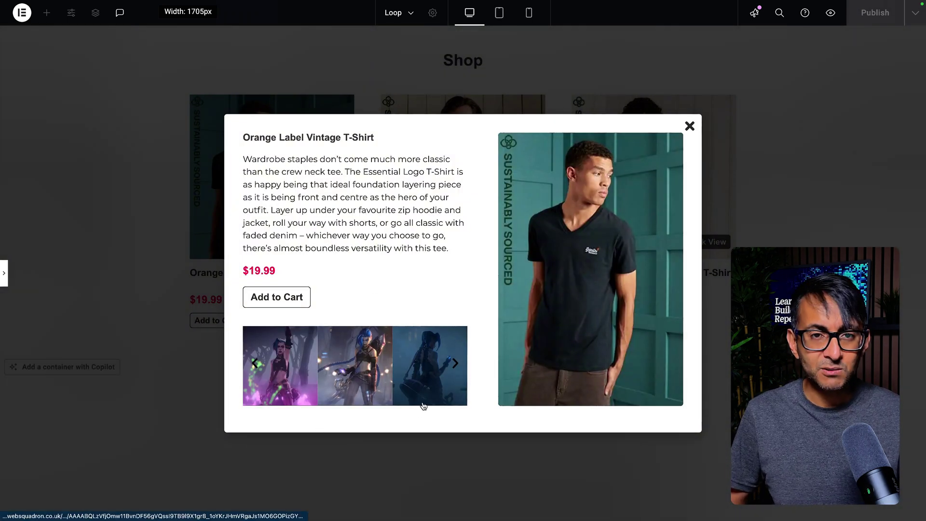
pyautogui.press('Escape')
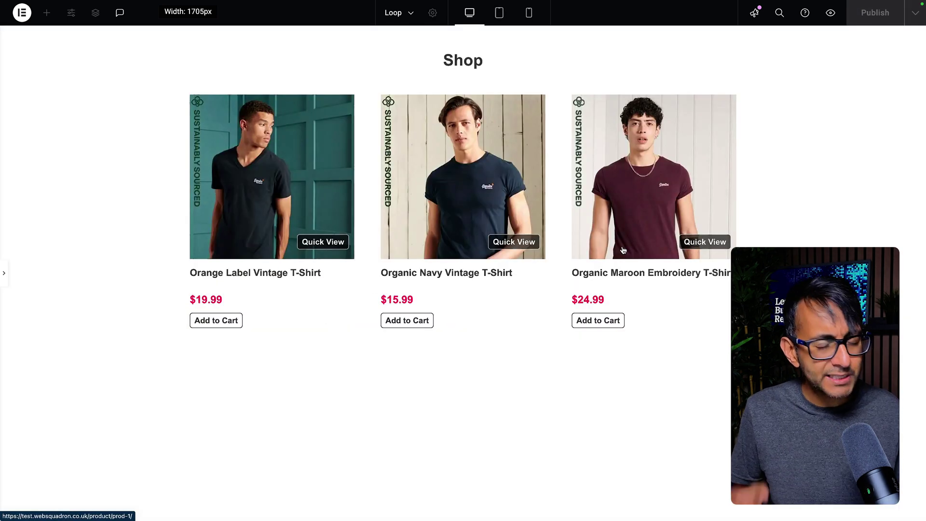